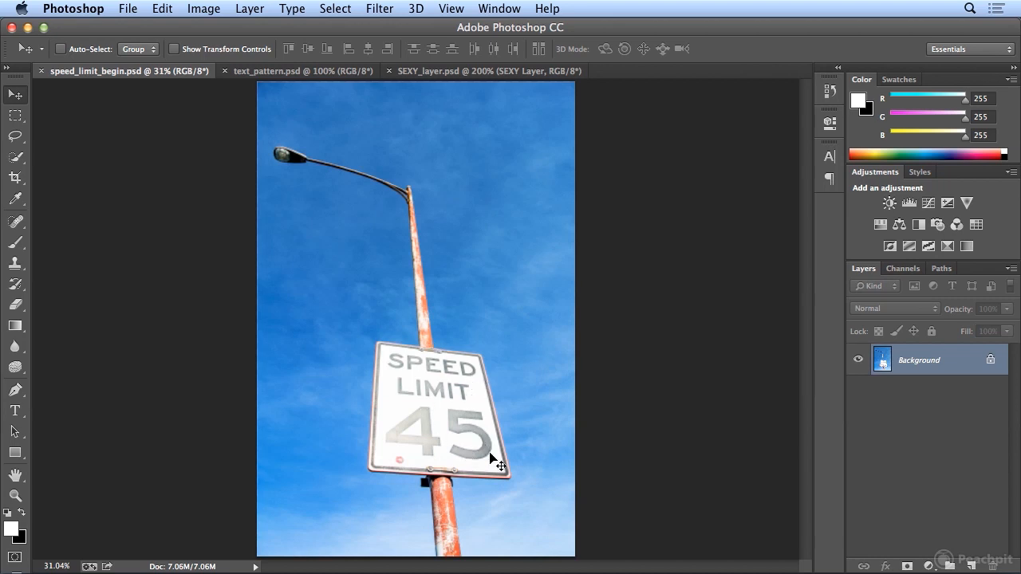
- Define a pattern named "White Sign" from a blank area of the sign, about 79 by 93 px, just above the 4
key("super+equal")
key("super+equal")
key("super+equal")
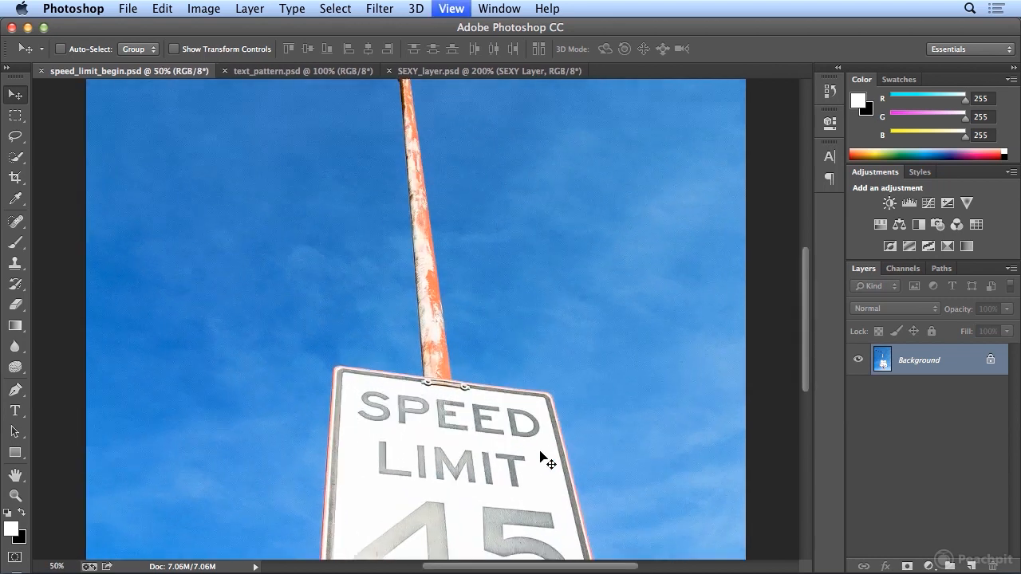
scroll(551, 429, "down", 10)
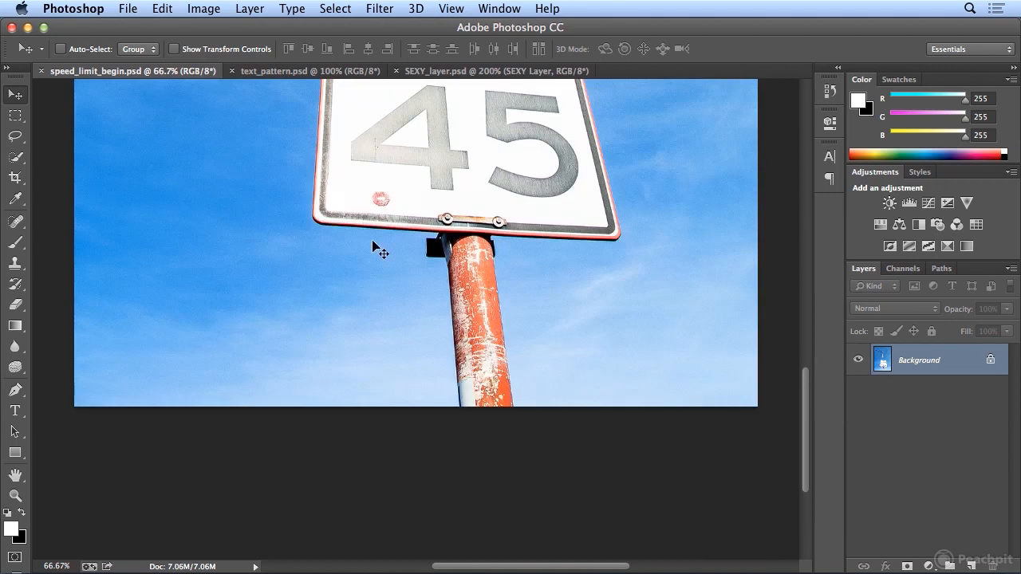
left_click_drag(806, 413, 810, 361)
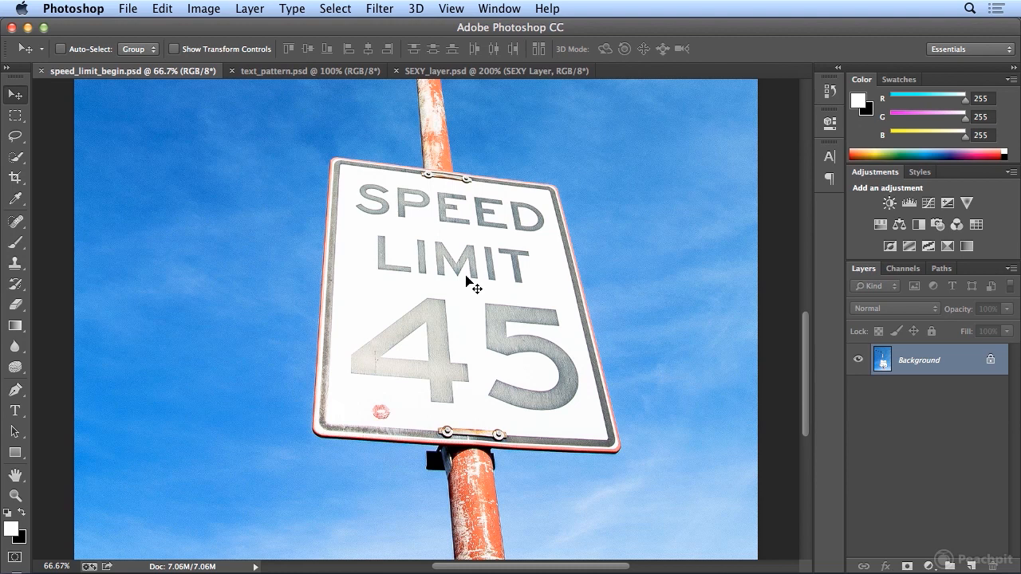
left_click(16, 116)
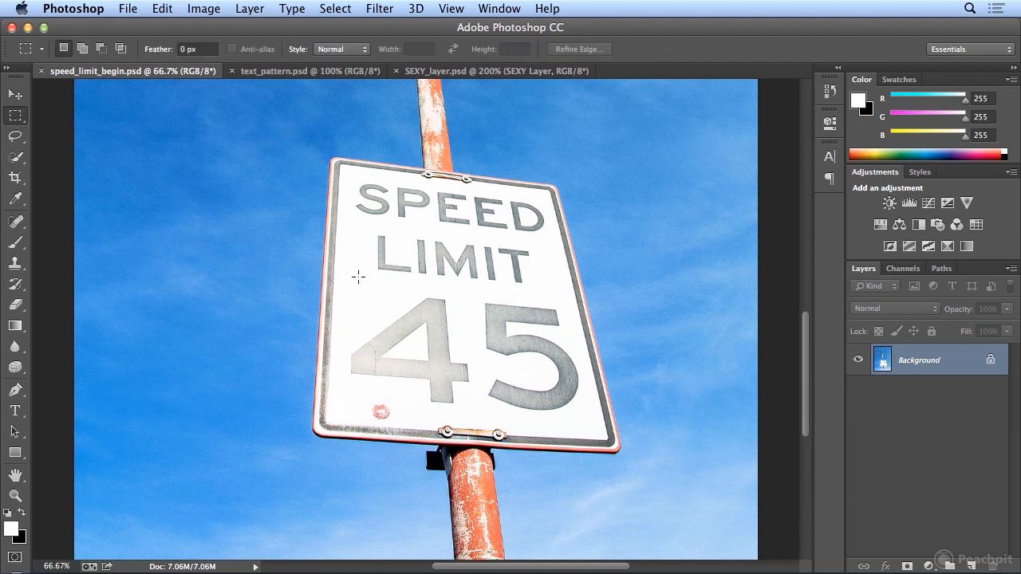
left_click_drag(347, 271, 389, 321)
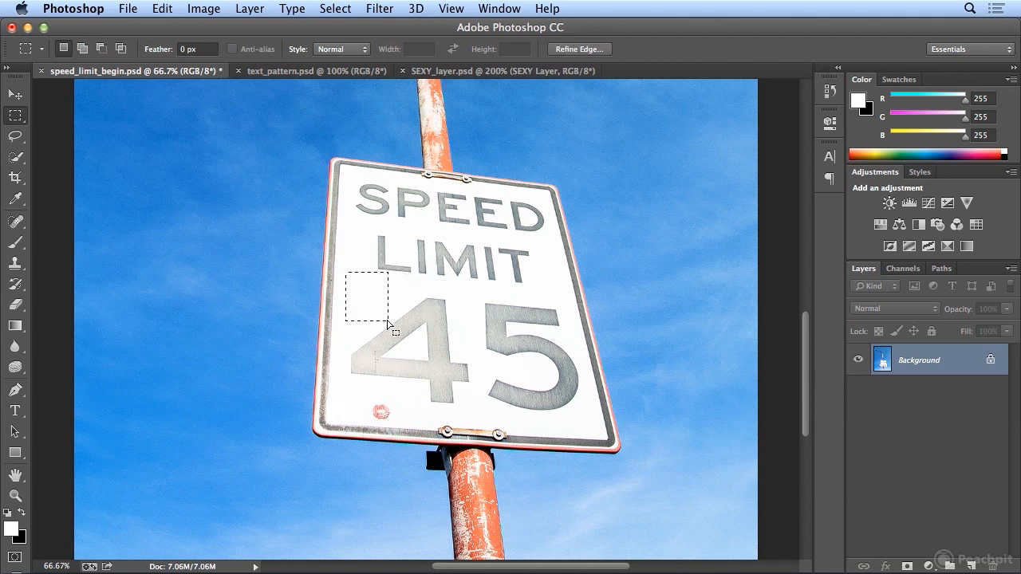
left_click(164, 9)
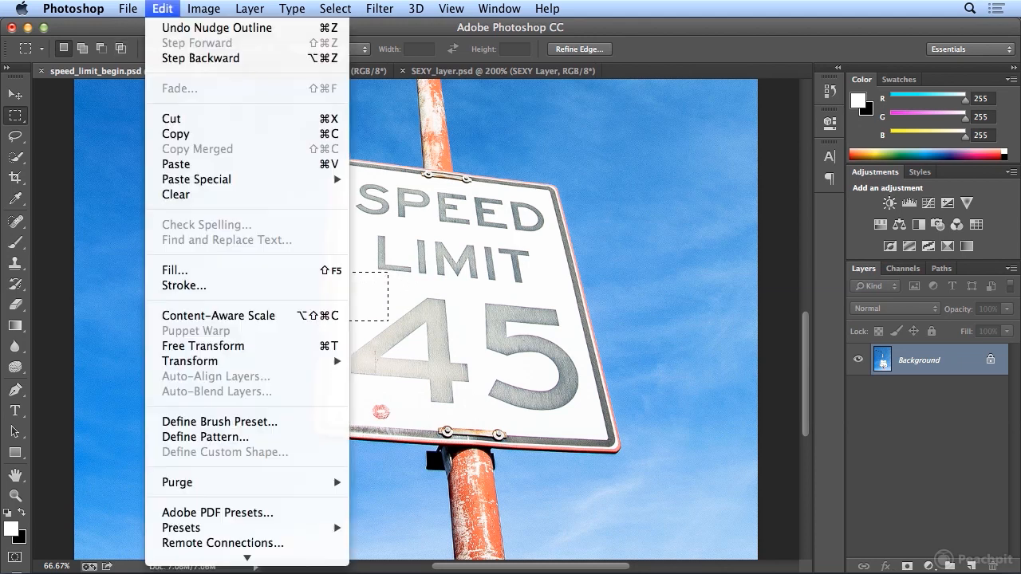
left_click(222, 439)
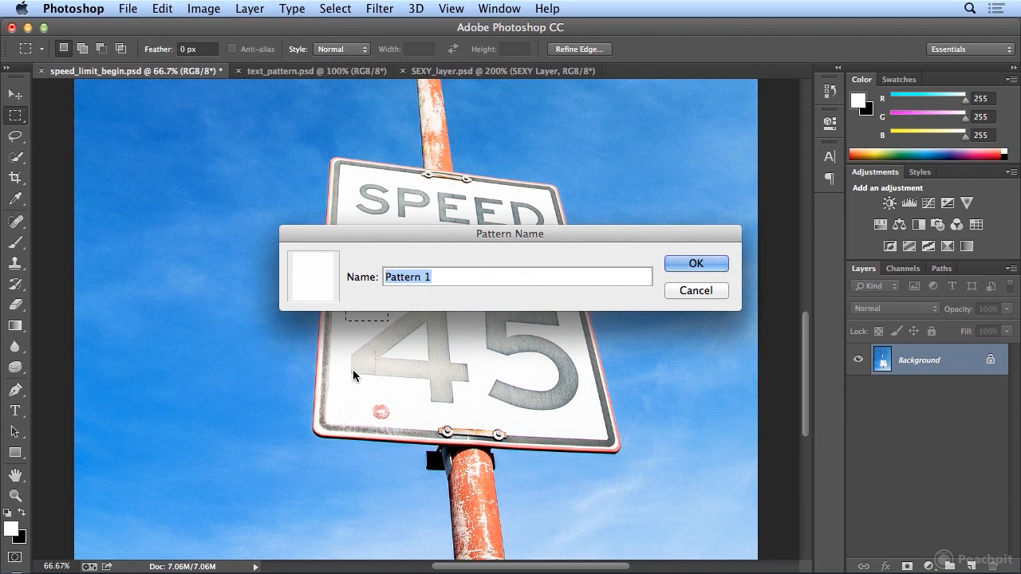
type("White Sign")
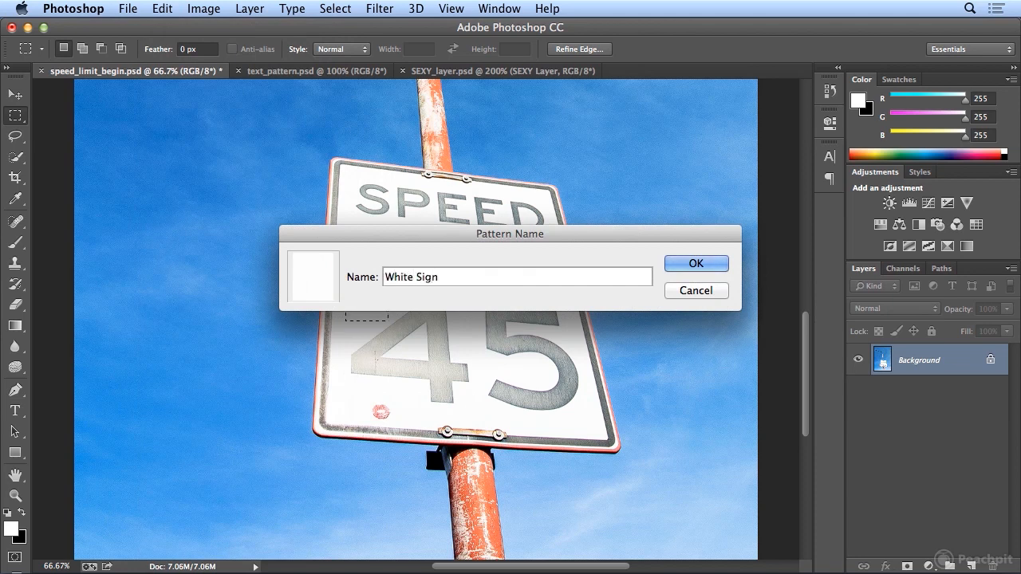
key("Return")
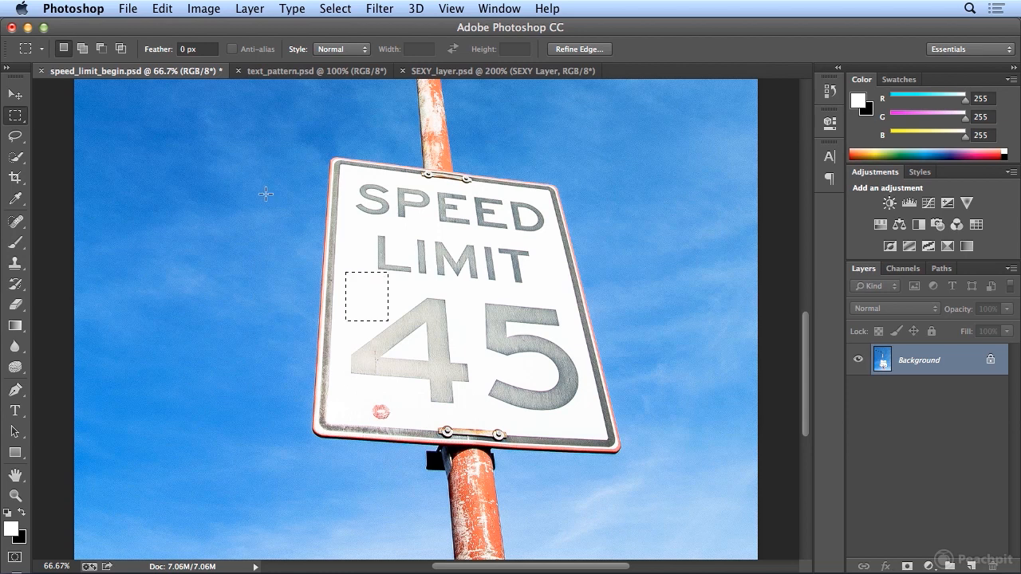
- Clear the rectangular selection and draw a freehand lasso selection around the number 45 on the sign
left_click(335, 8)
left_click(350, 41)
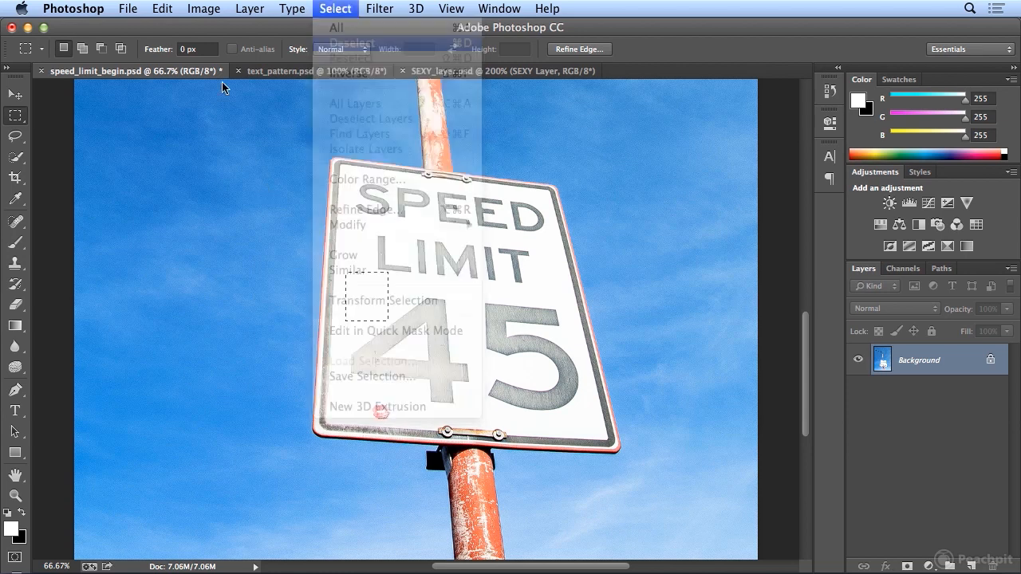
left_click(22, 142)
mouse_move(395, 305)
left_mouse_down()
mouse_move(348, 335)
mouse_move(347, 381)
mouse_move(431, 413)
mouse_move(586, 418)
mouse_move(581, 350)
mouse_move(567, 306)
mouse_move(551, 295)
mouse_move(425, 288)
mouse_move(388, 303)
left_mouse_up()
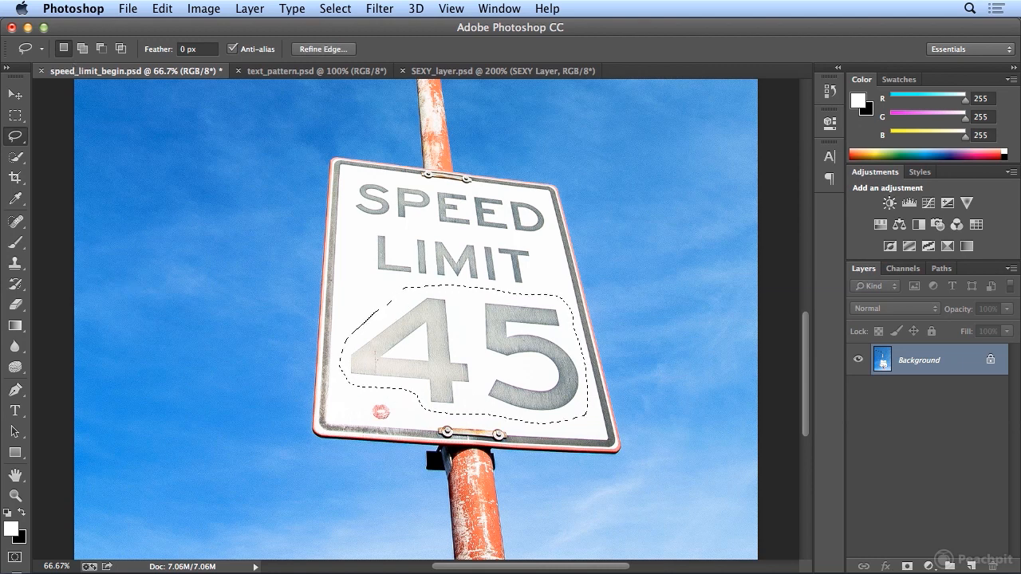
- Try a content-aware fill on the selected 45, and undo the fill
left_click(163, 8)
left_click(189, 270)
left_click(478, 217)
left_click(479, 209)
left_click(616, 206)
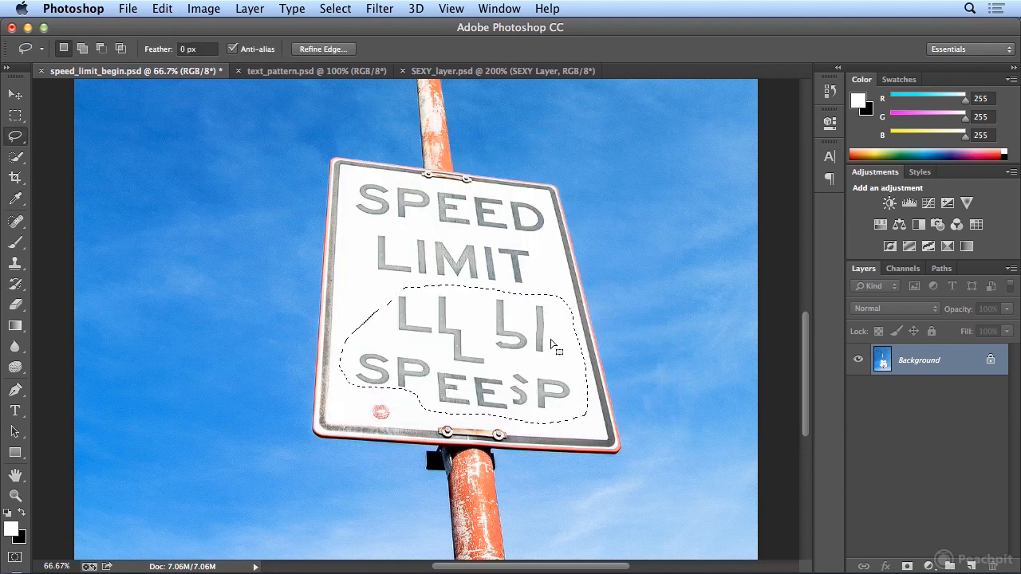
left_click(163, 8)
left_click(185, 28)
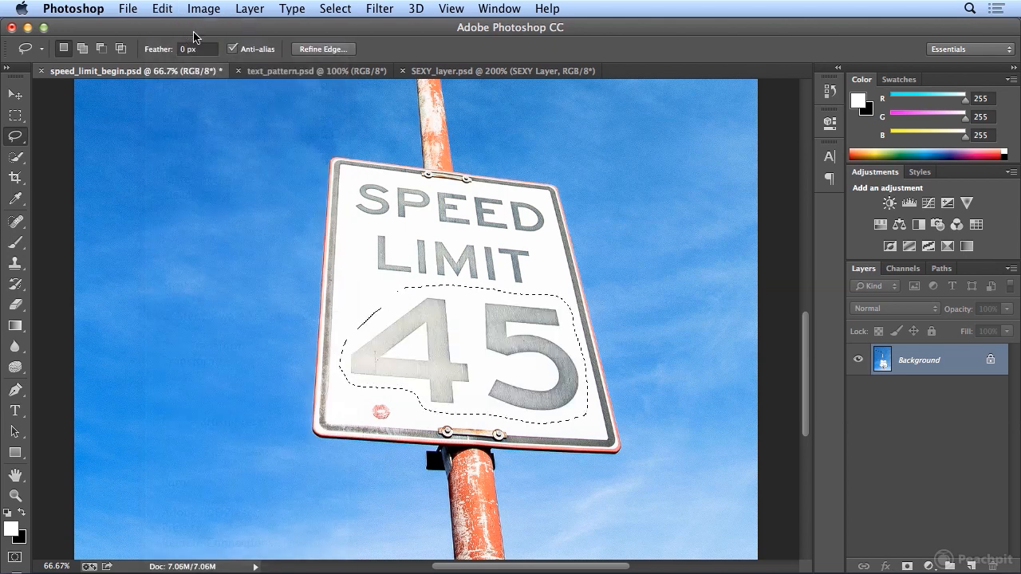
- Fill the selected 45 with the White Sign pattern in Normal mode at 100% opacity, and deselect
left_click(167, 8)
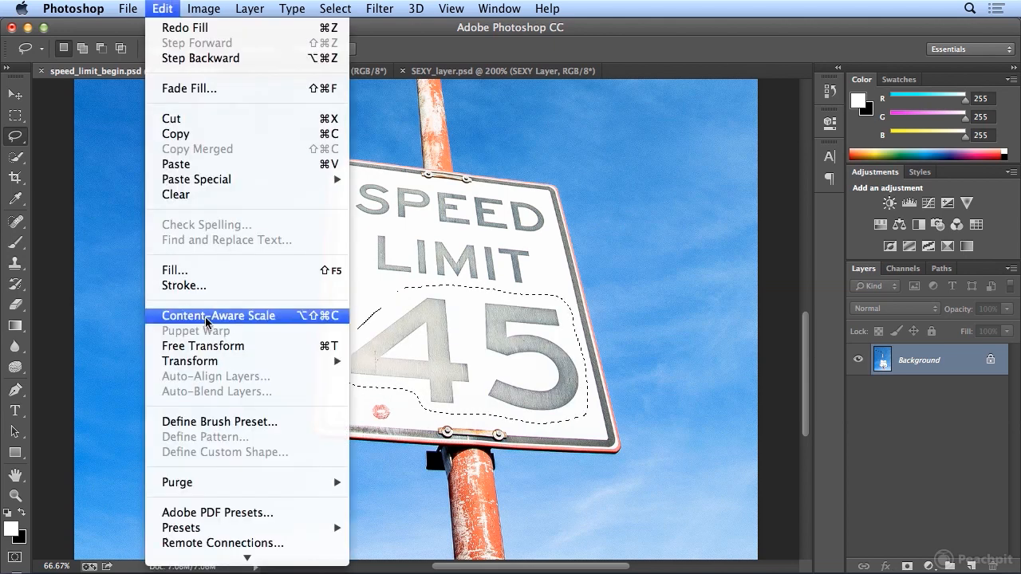
left_click(206, 272)
left_click(486, 217)
left_click(485, 229)
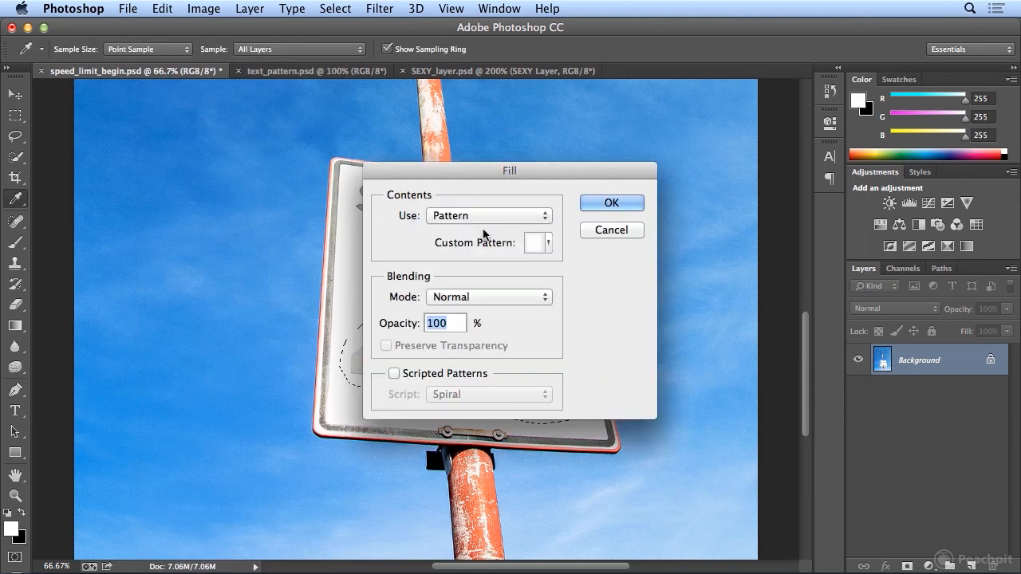
left_click(479, 297)
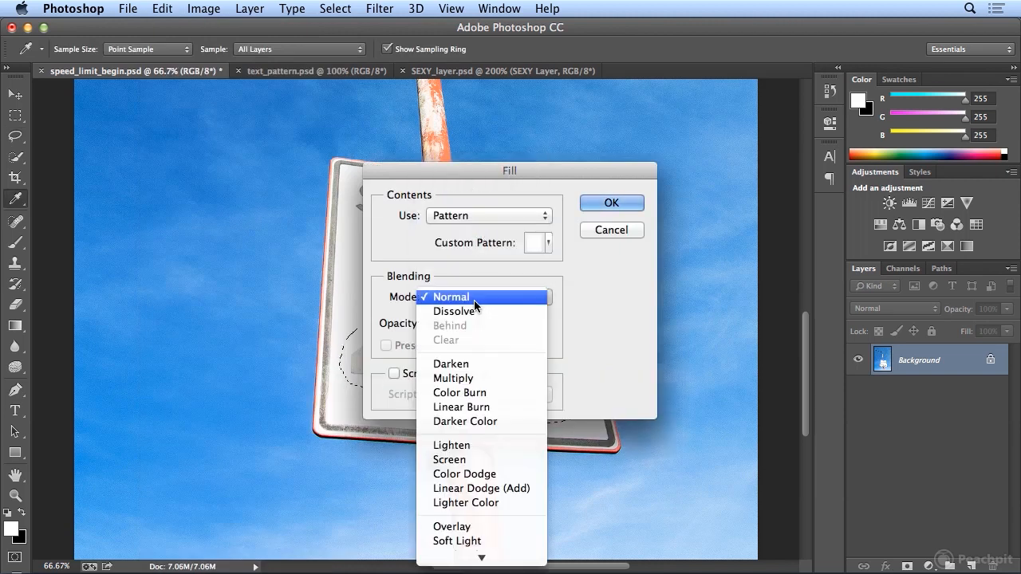
left_click(584, 299)
left_click(548, 243)
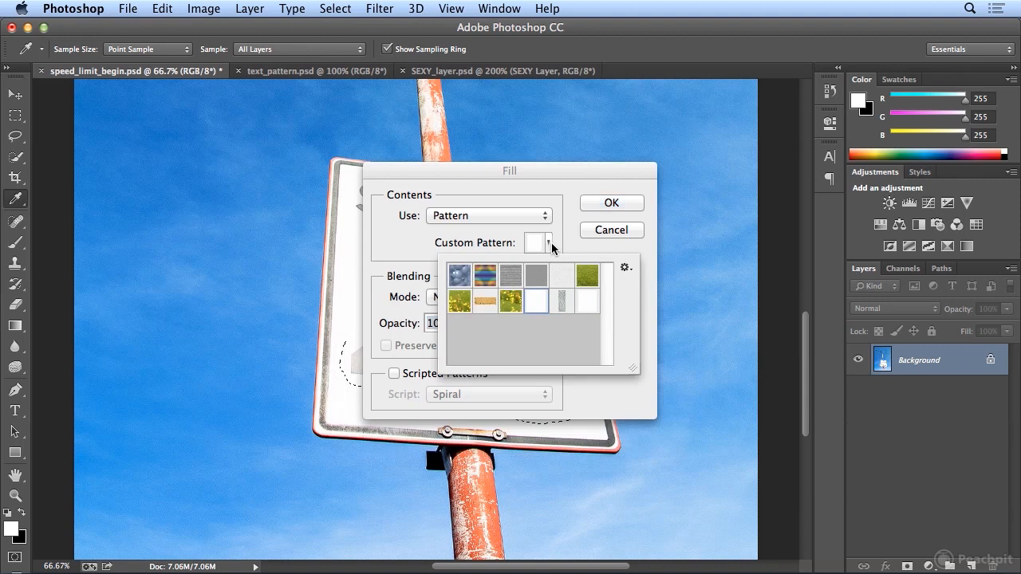
left_click(588, 309)
left_click(628, 202)
left_click(628, 202)
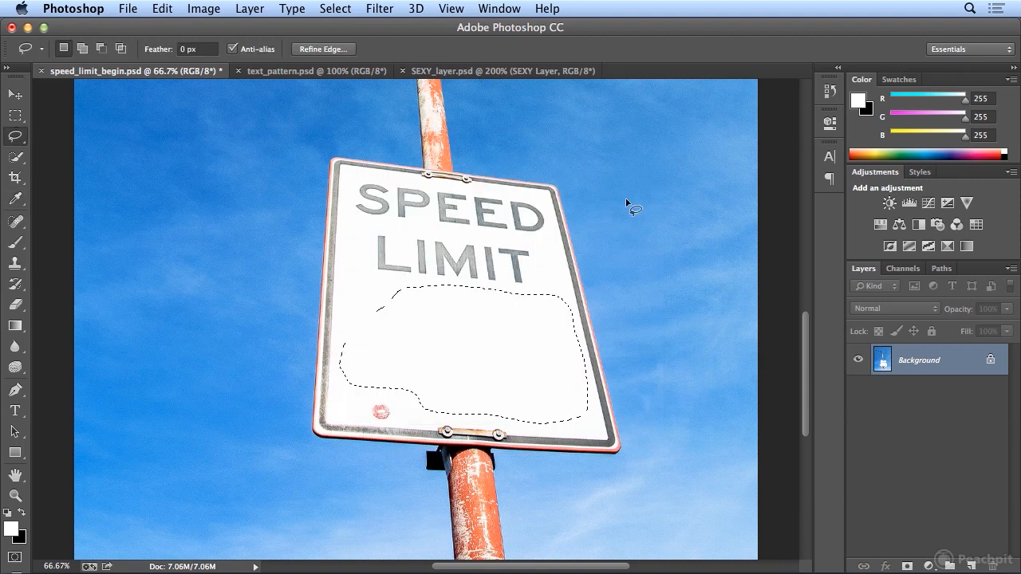
key("super+d")
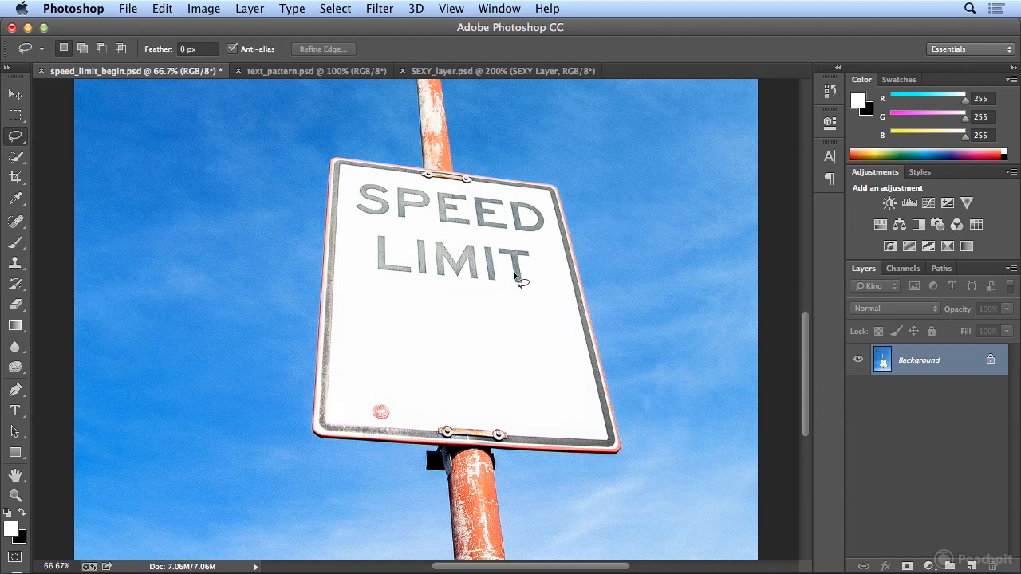
left_click(485, 72)
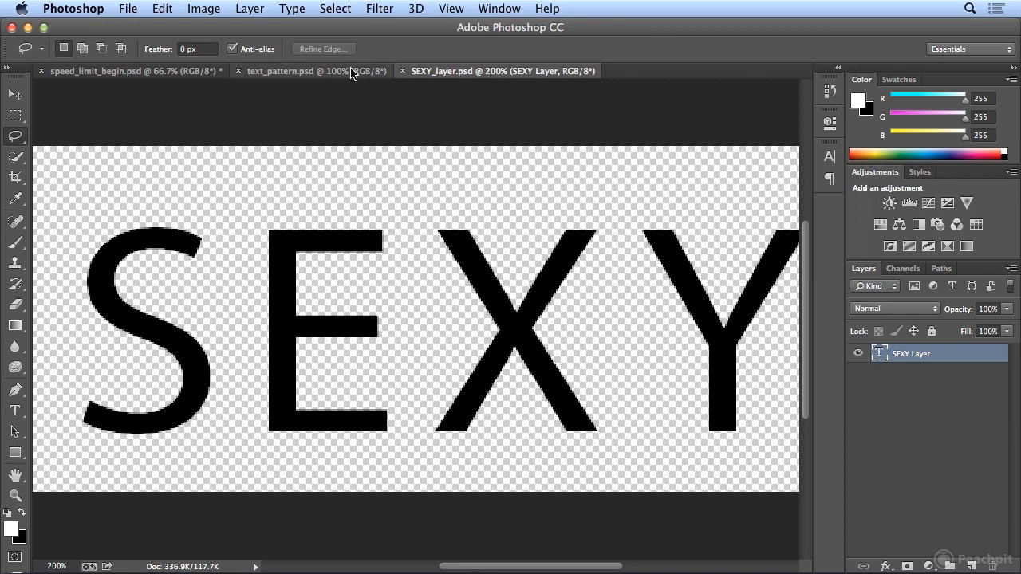
left_click(316, 71)
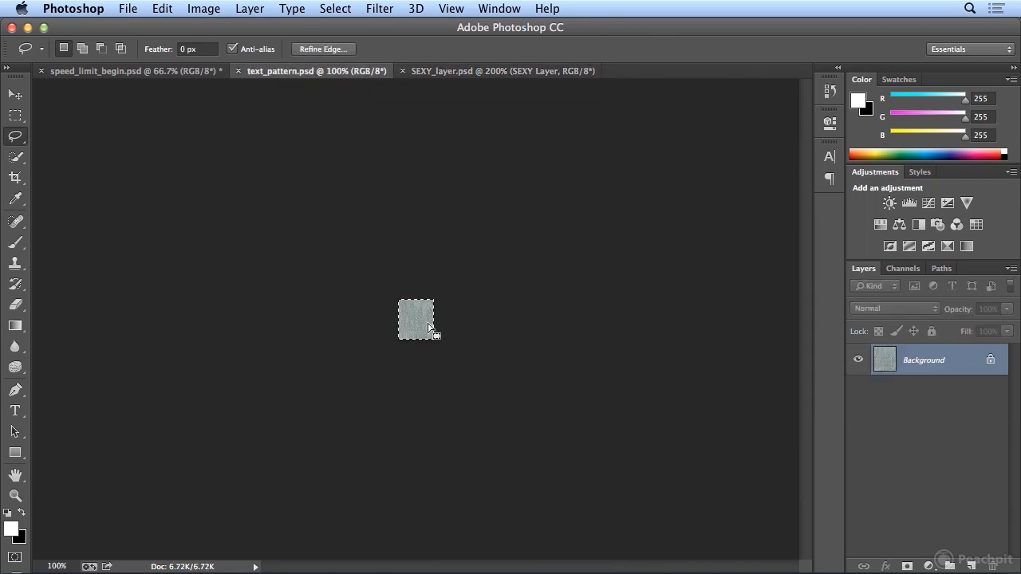
left_click(136, 71)
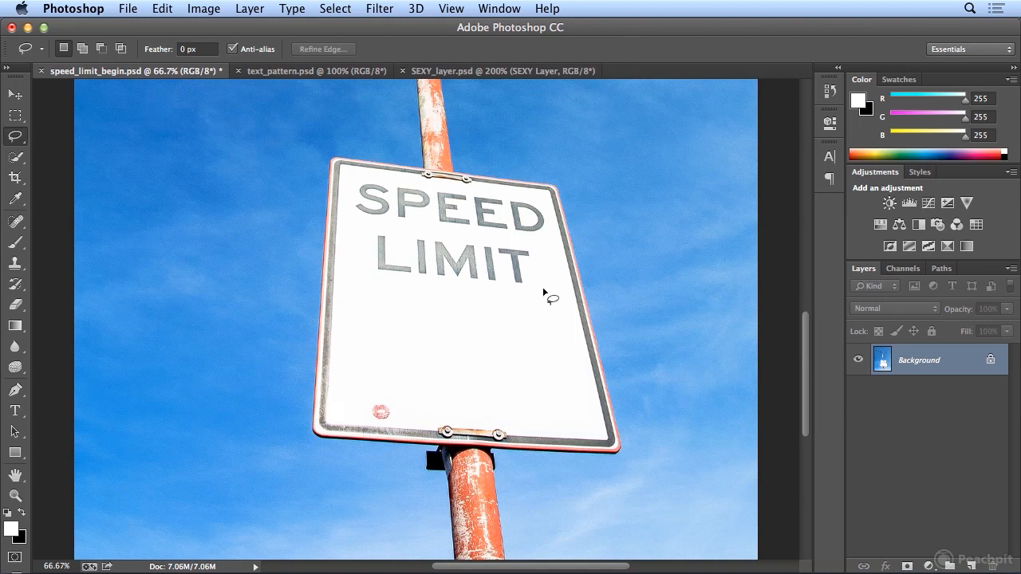
left_click(461, 72)
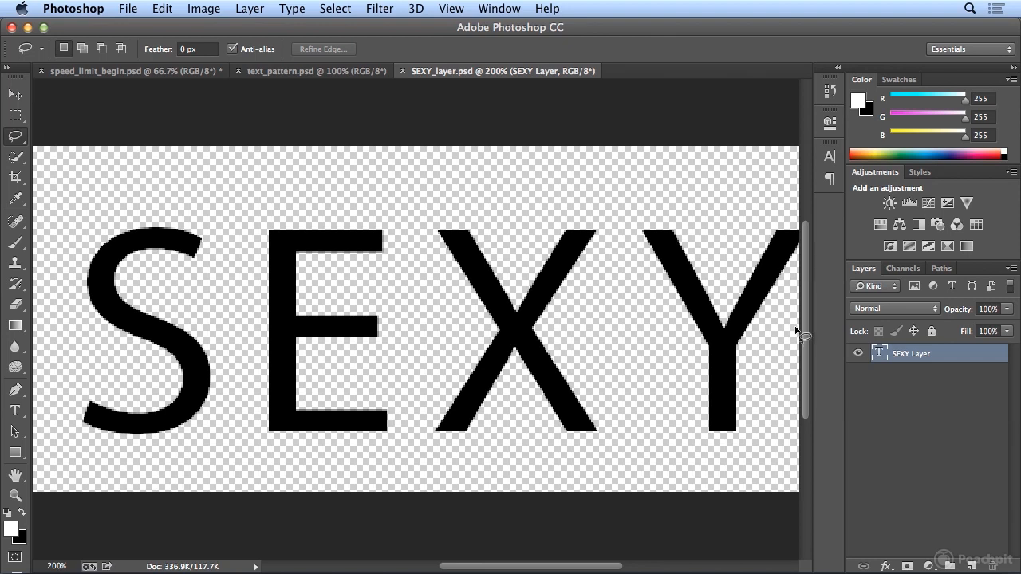
left_click(887, 566)
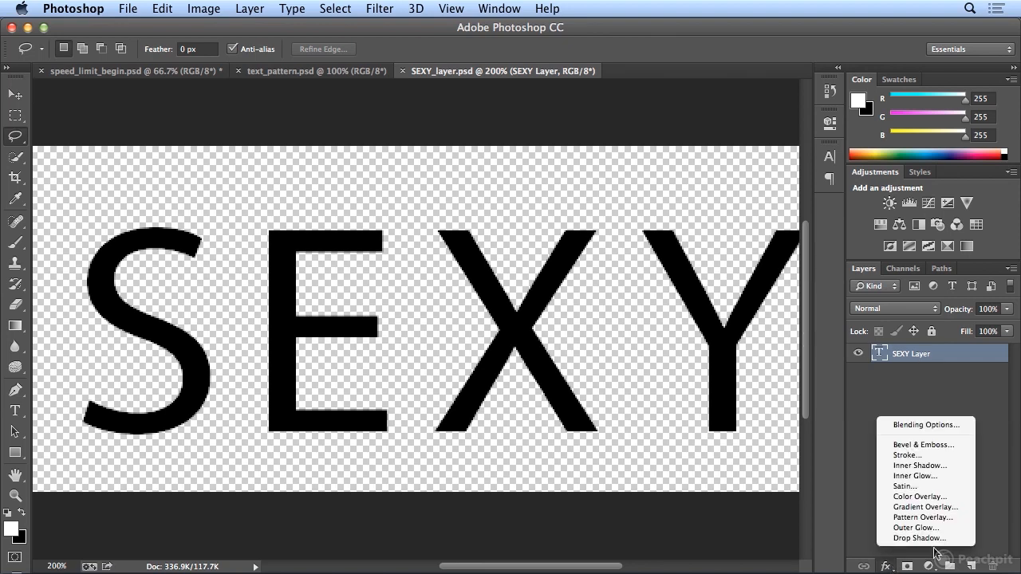
left_click(963, 519)
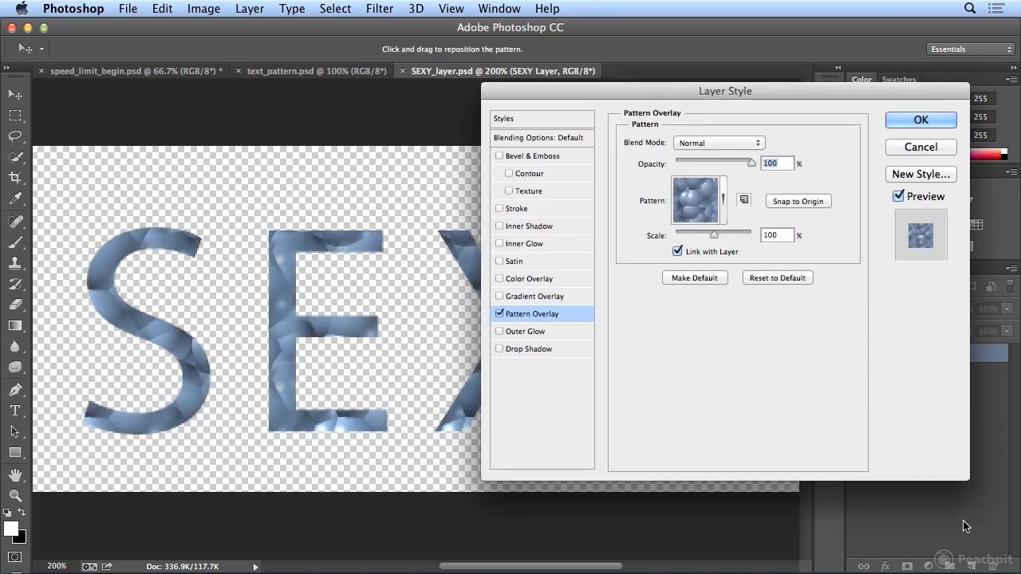
left_click(723, 206)
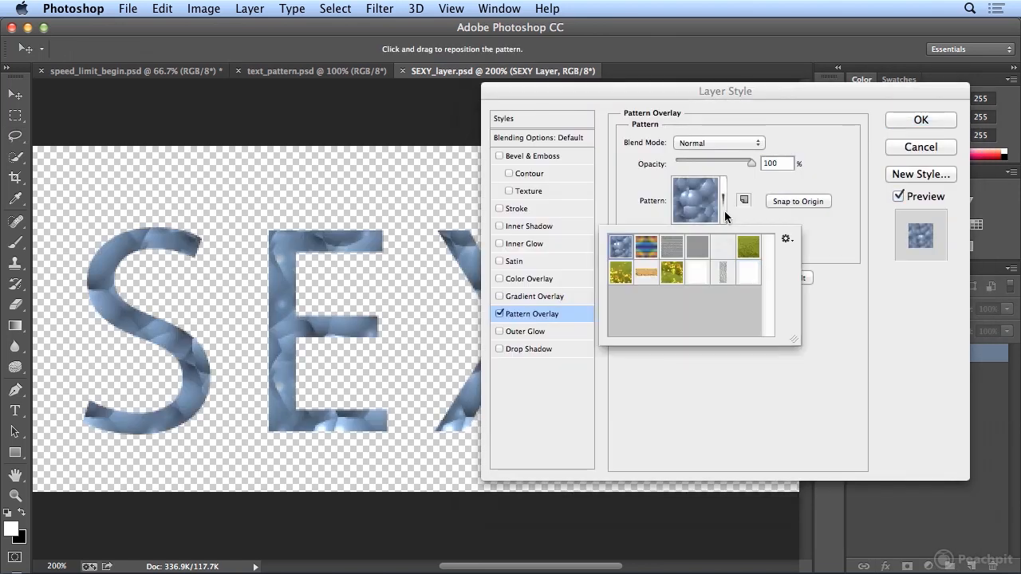
left_click(723, 272)
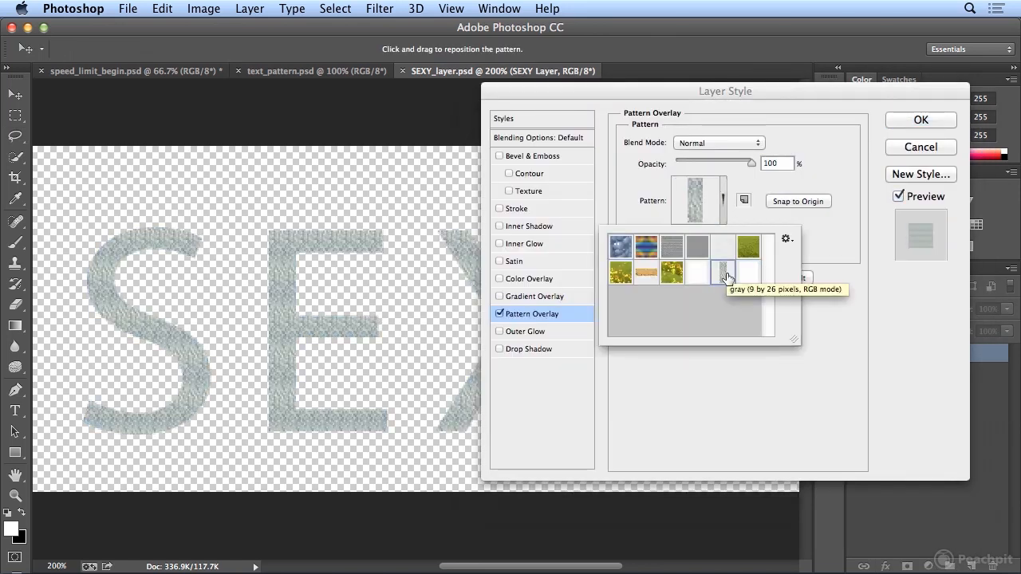
left_click(941, 148)
- Define the selected gray texture in text_pattern.psd as a pattern named "Gray Text Fill"
left_click(335, 70)
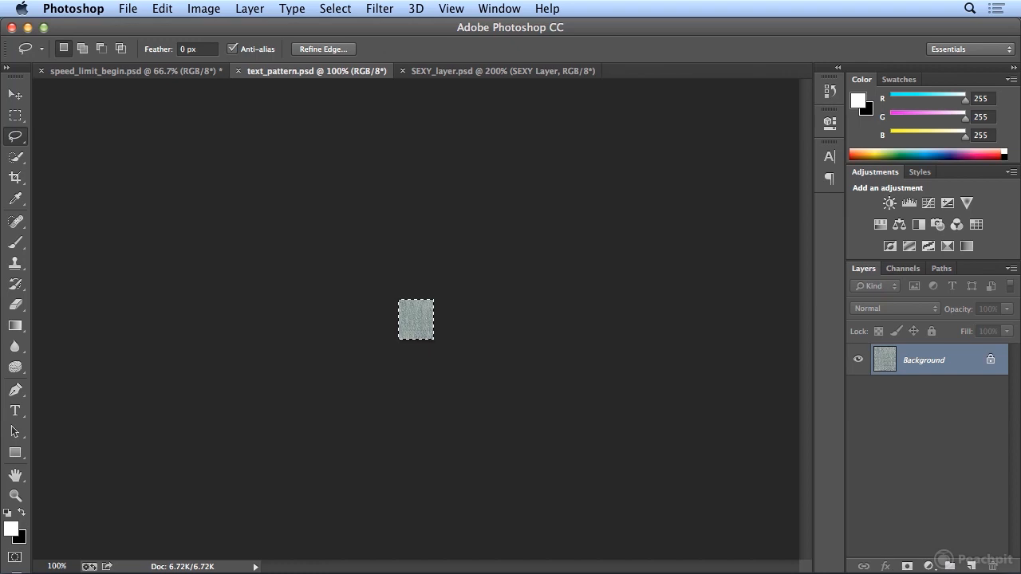
left_click(162, 8)
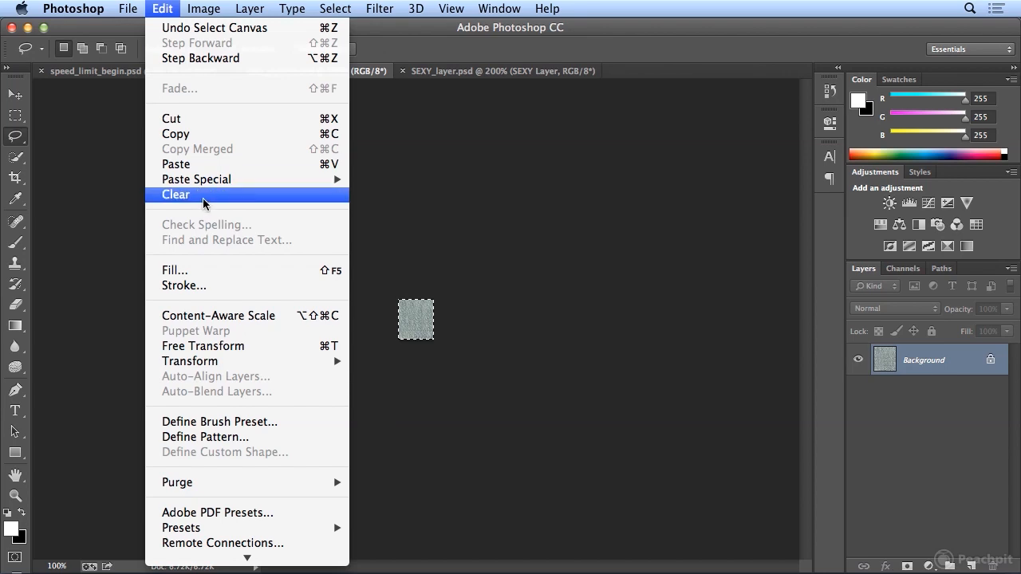
left_click(335, 436)
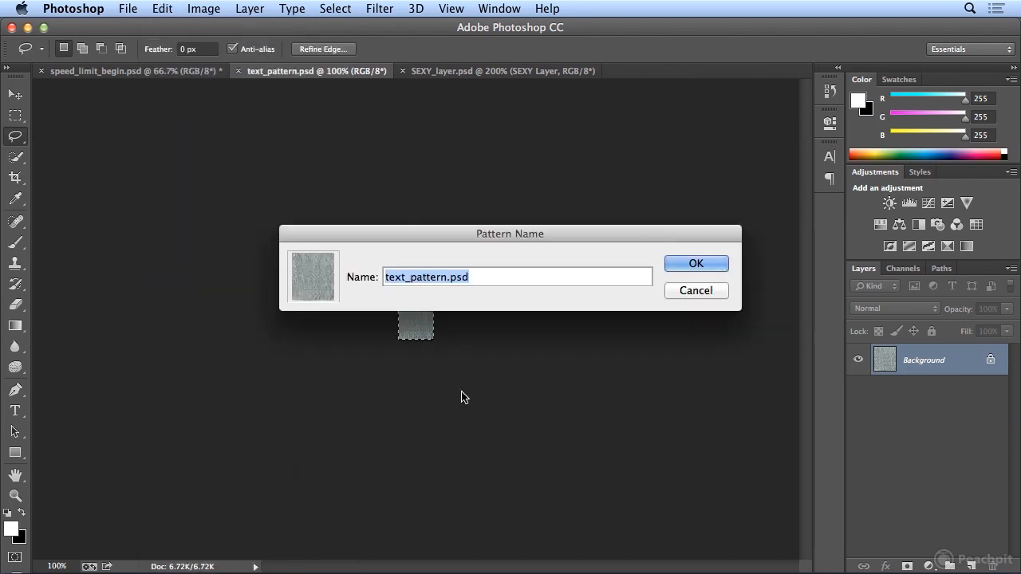
type("Grea")
key("BackSpace")
key("BackSpace")
type("ay Text Fill")
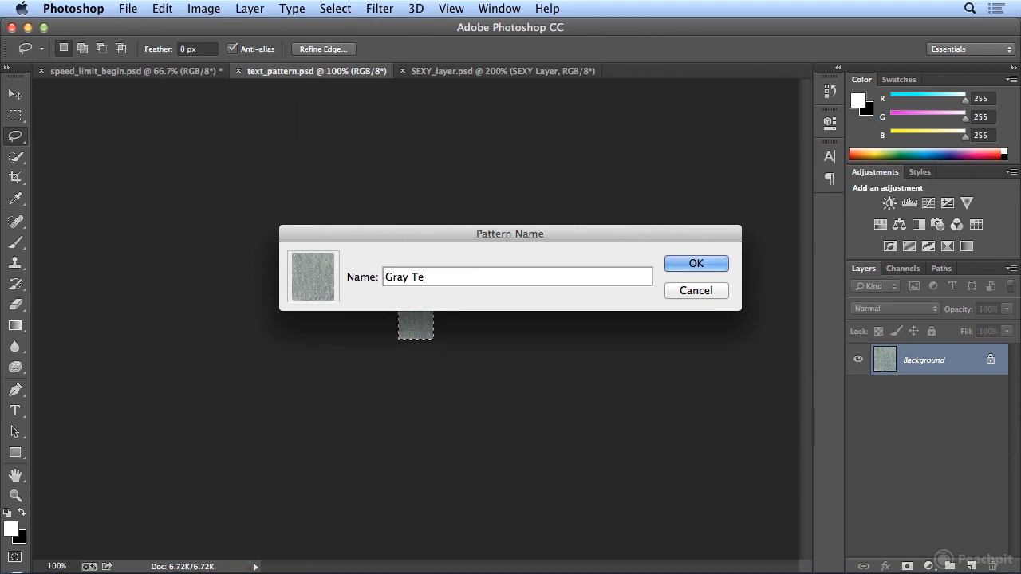
key("Return")
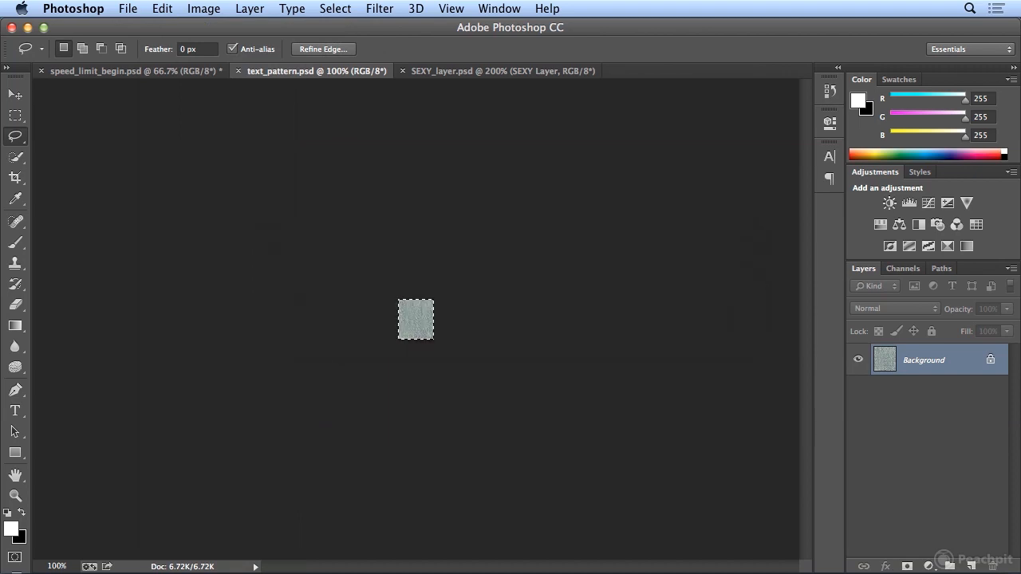
- Add a Pattern Overlay using the Gray Text Fill pattern to the text layer in SEXY_layer.psd
left_click(454, 71)
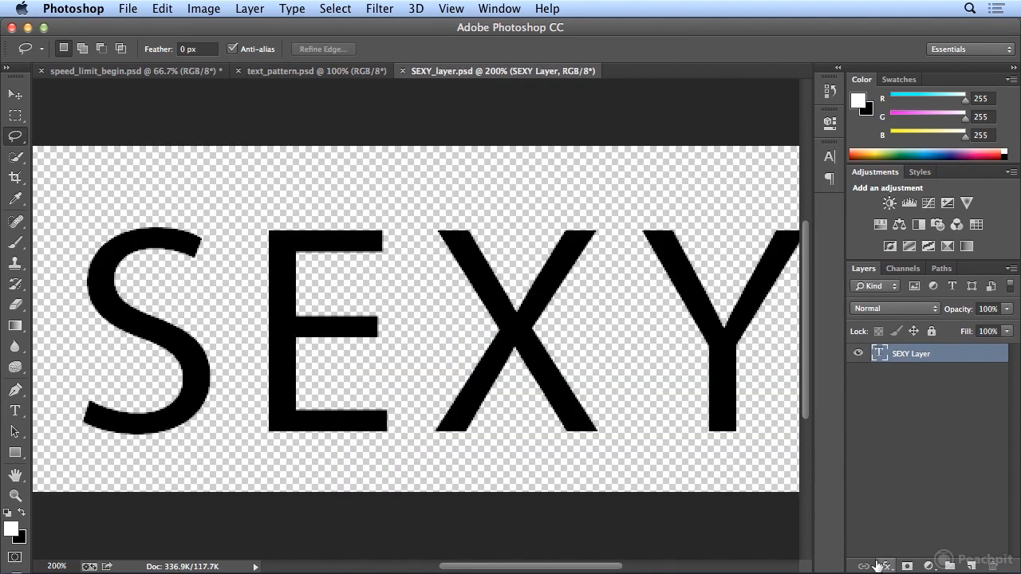
left_click(886, 566)
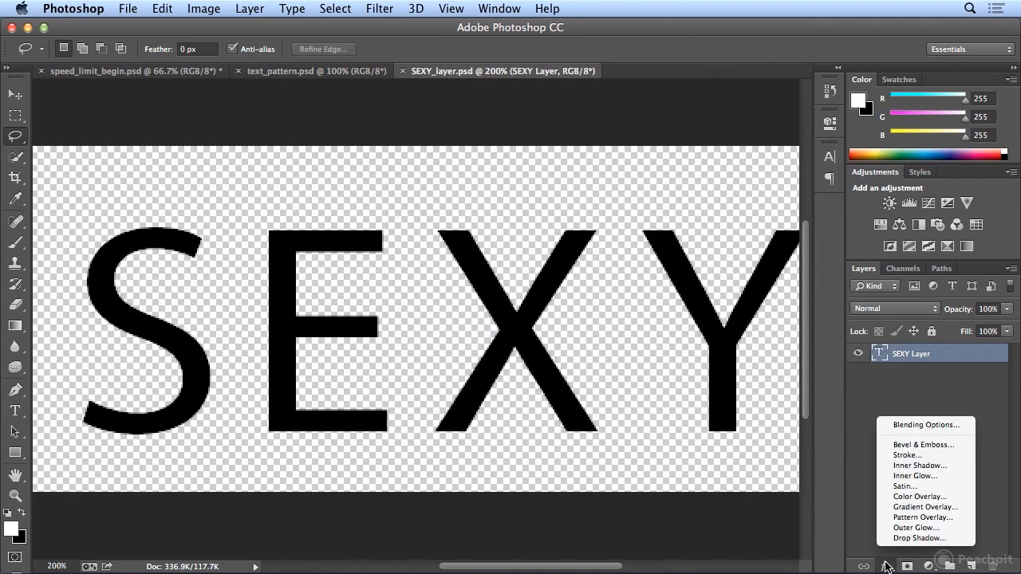
left_click(921, 518)
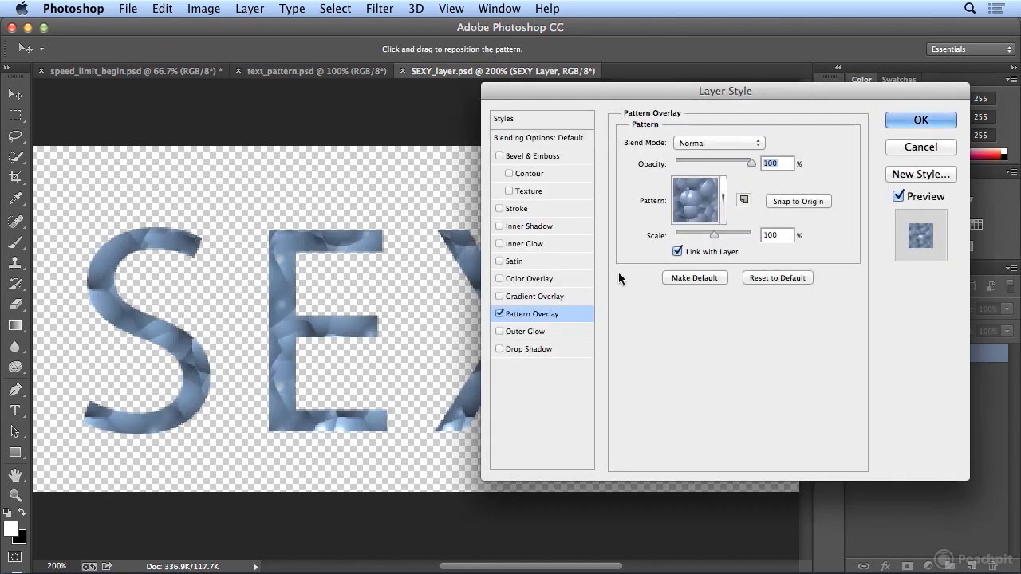
left_click(721, 219)
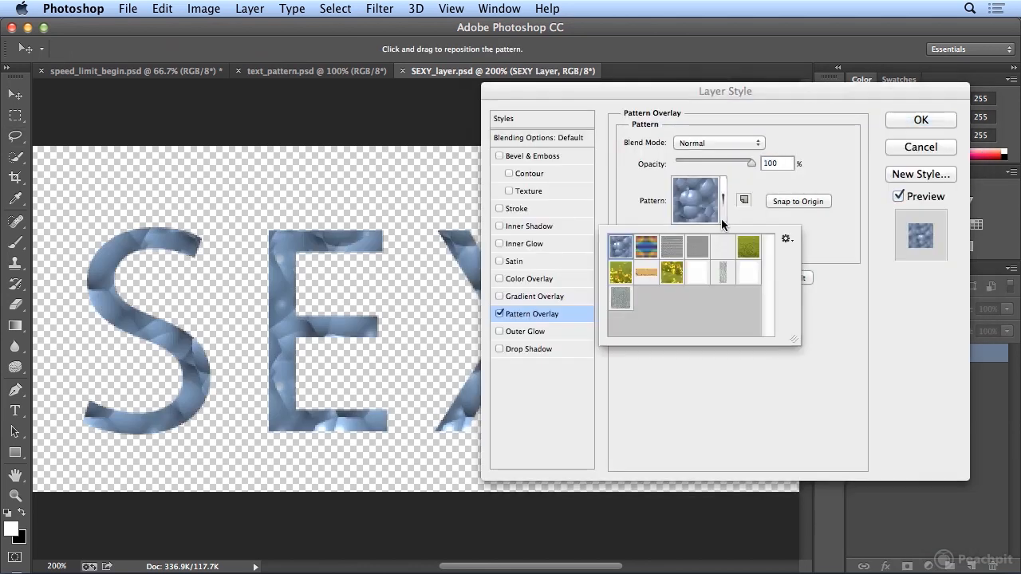
left_click(622, 300)
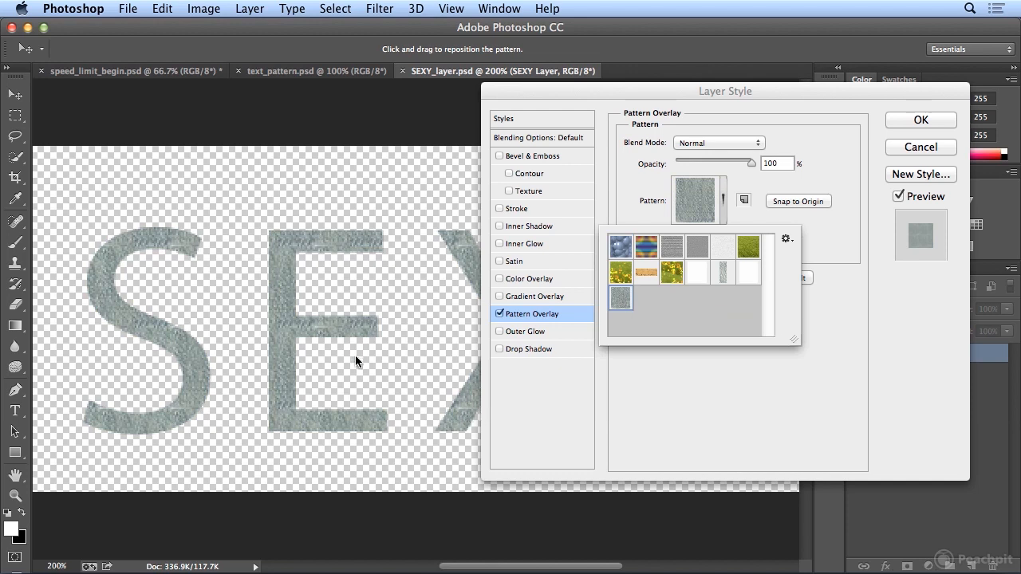
left_click(825, 291)
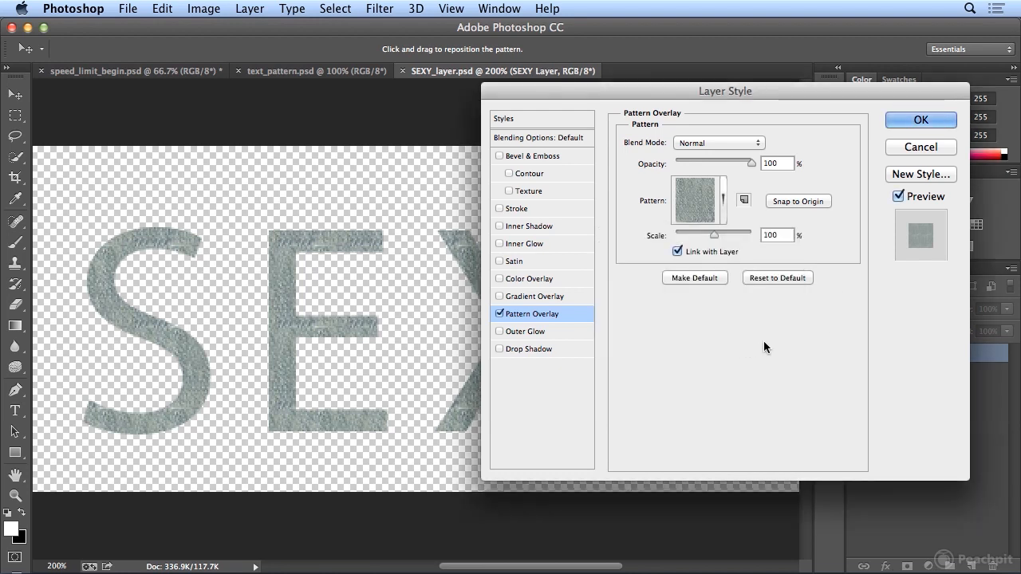
- Add a black outside stroke of 2 px at 70% opacity to the SEXY text and apply the layer style
left_click(541, 209)
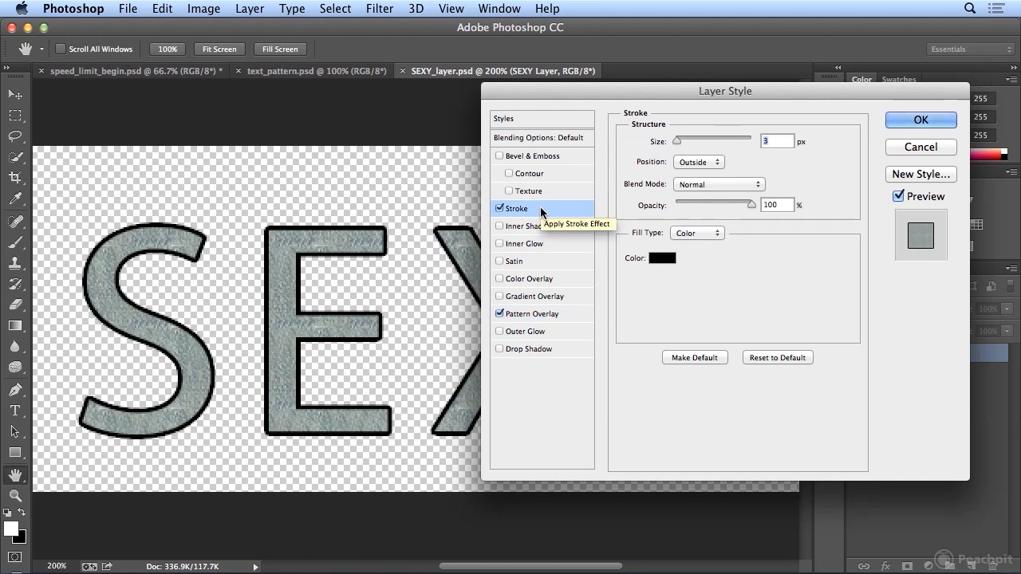
type("2")
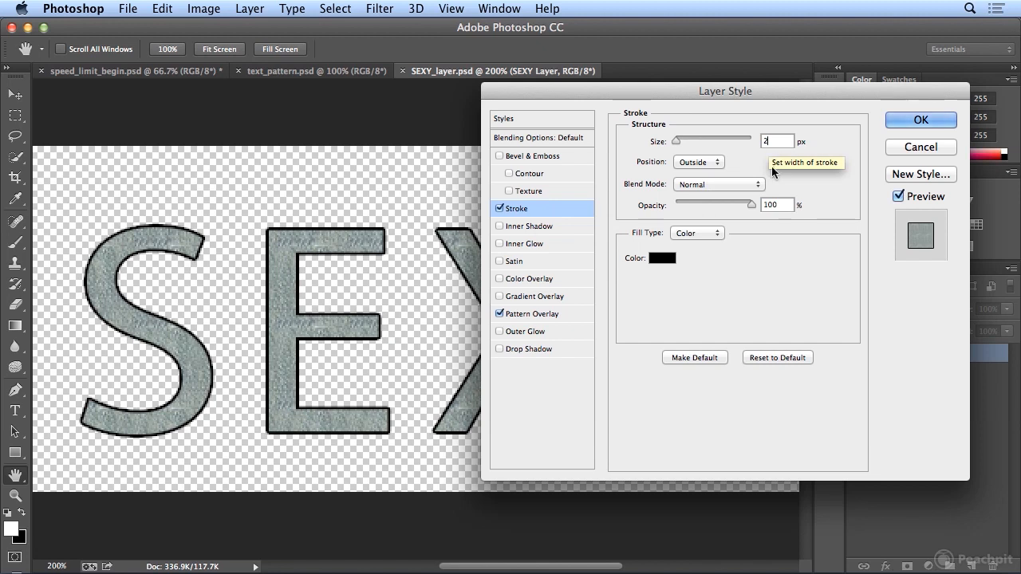
key("Tab")
type("60")
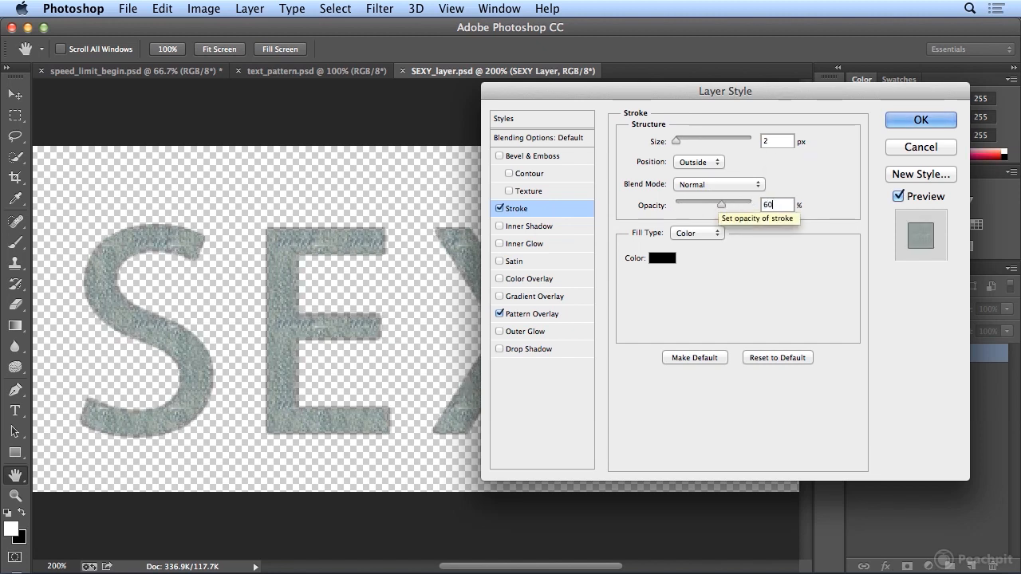
left_click_drag(775, 206, 736, 203)
type("70")
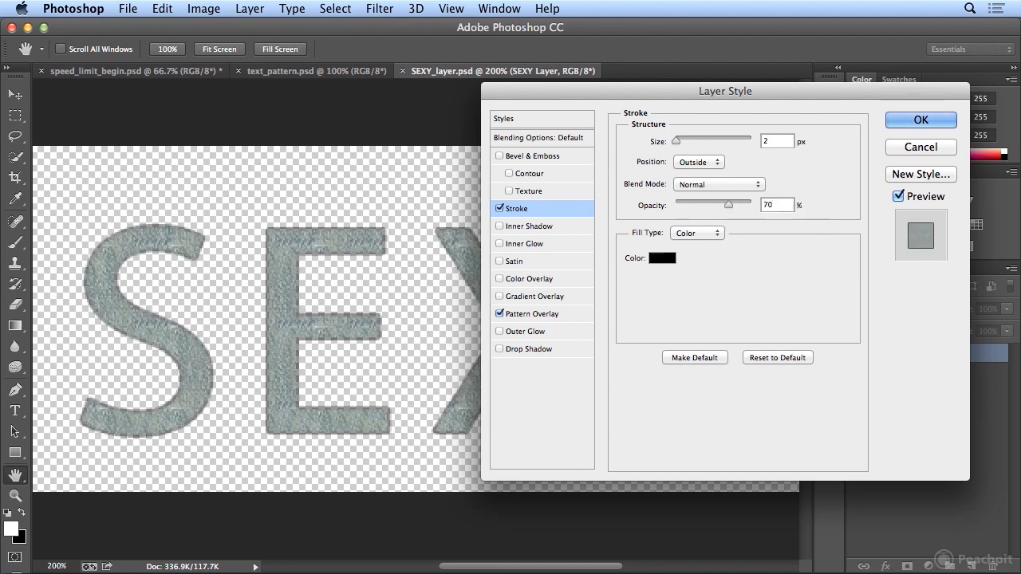
left_click(921, 120)
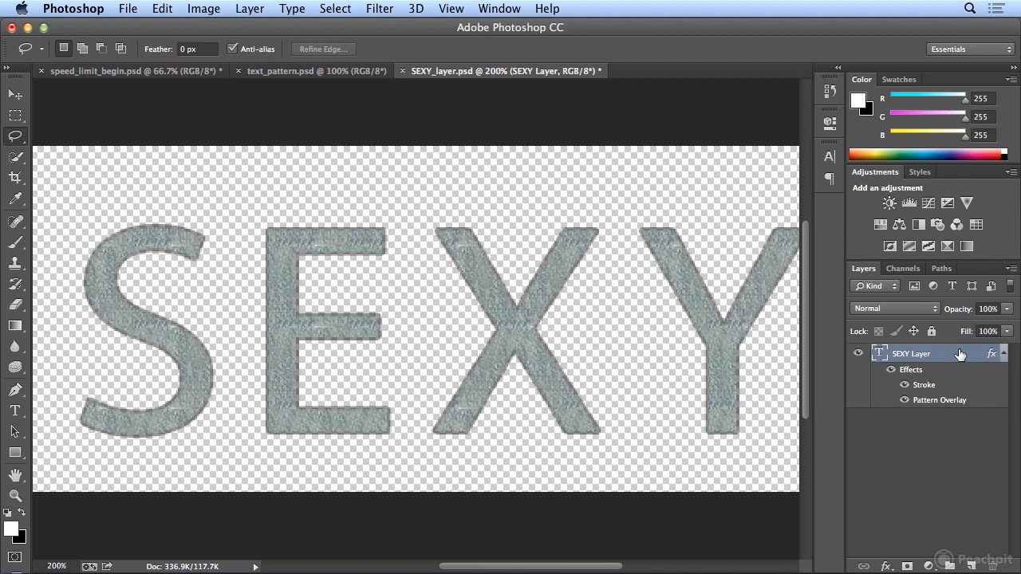
- Save the textured text document under the new name SEXY_layer_end.psd in Photoshop format
left_click(128, 8)
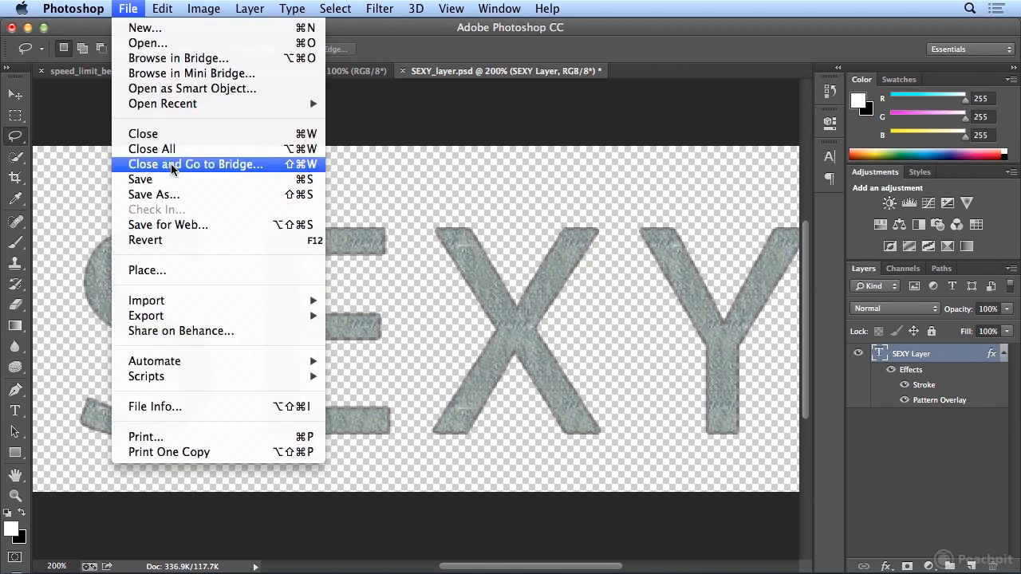
left_click(172, 196)
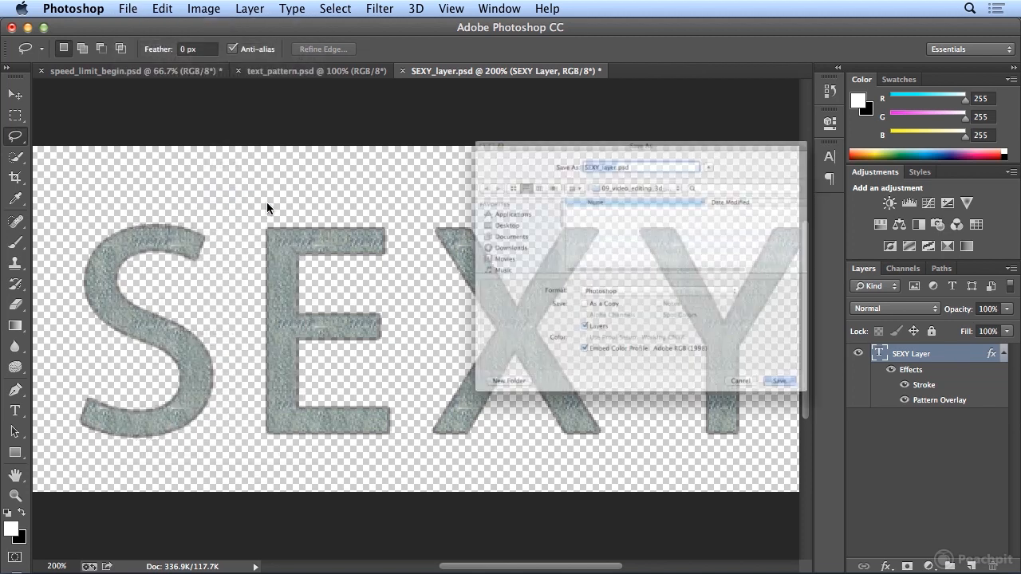
left_click(599, 97)
double_click(597, 96)
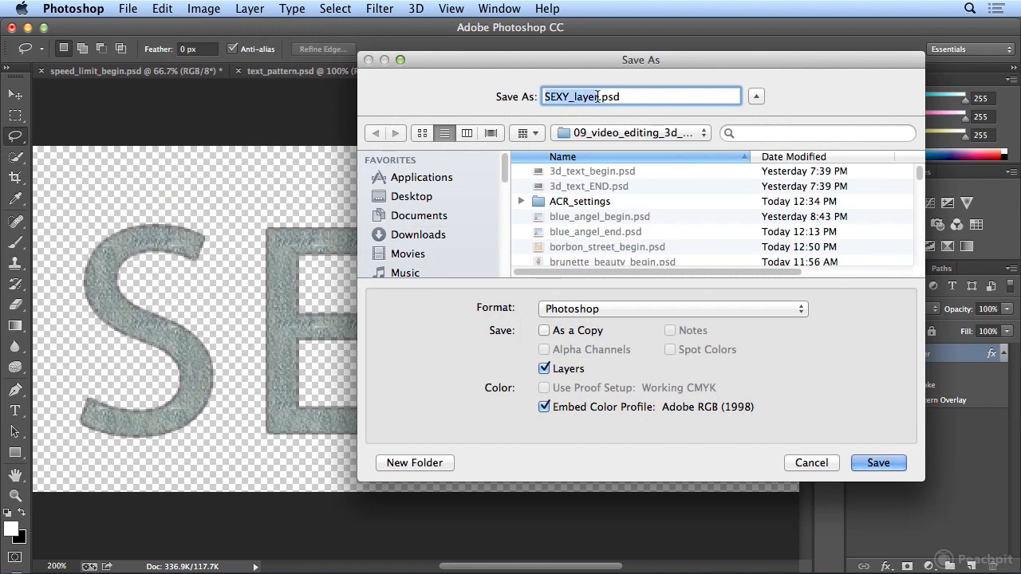
key("Right")
type("_end")
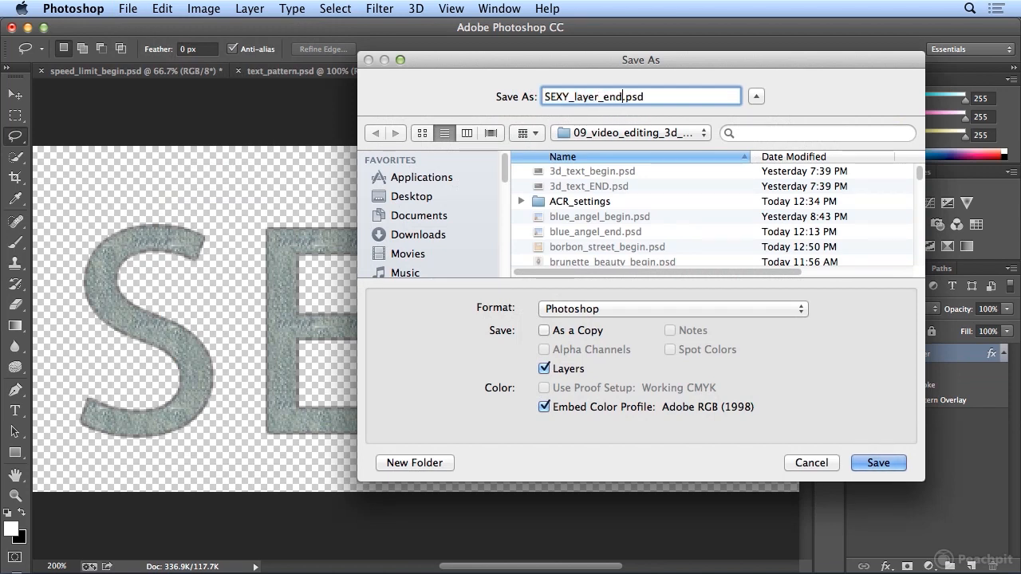
key("Return")
key("Return")
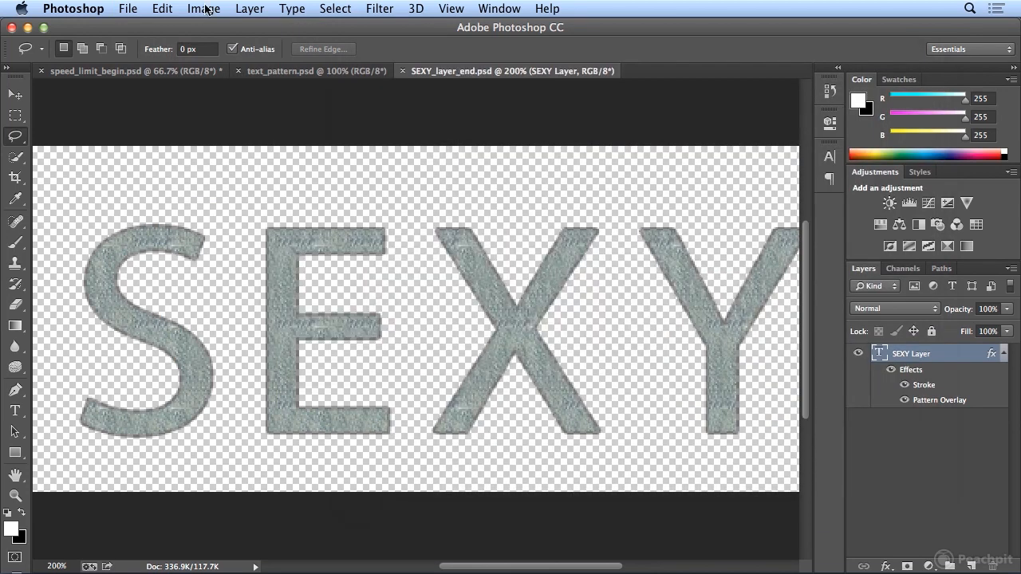
- Save another version of the text document as SEXY_layer_flat.psd
left_click(128, 9)
left_click(200, 194)
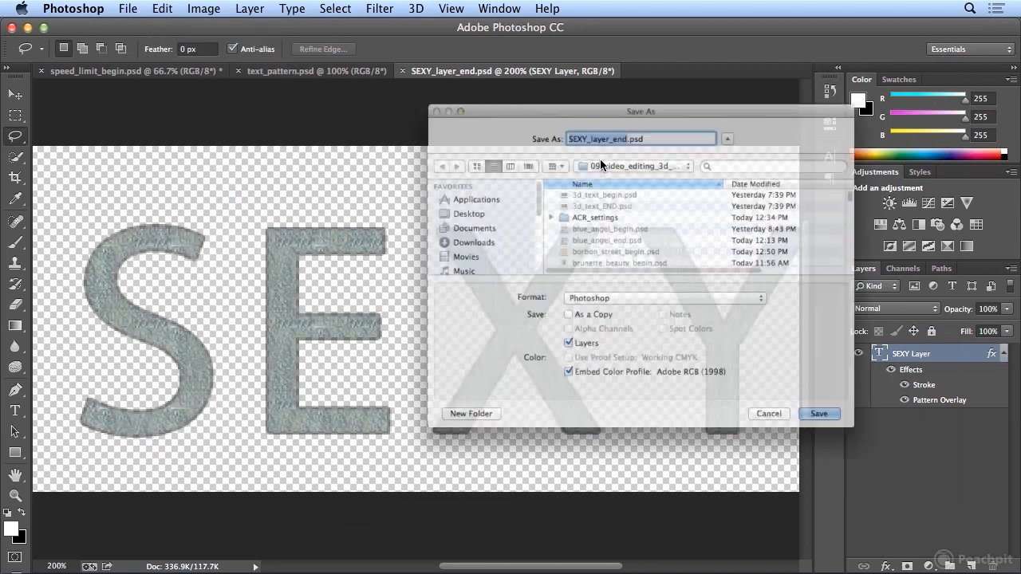
left_click(625, 101)
key("BackSpace")
key("BackSpace")
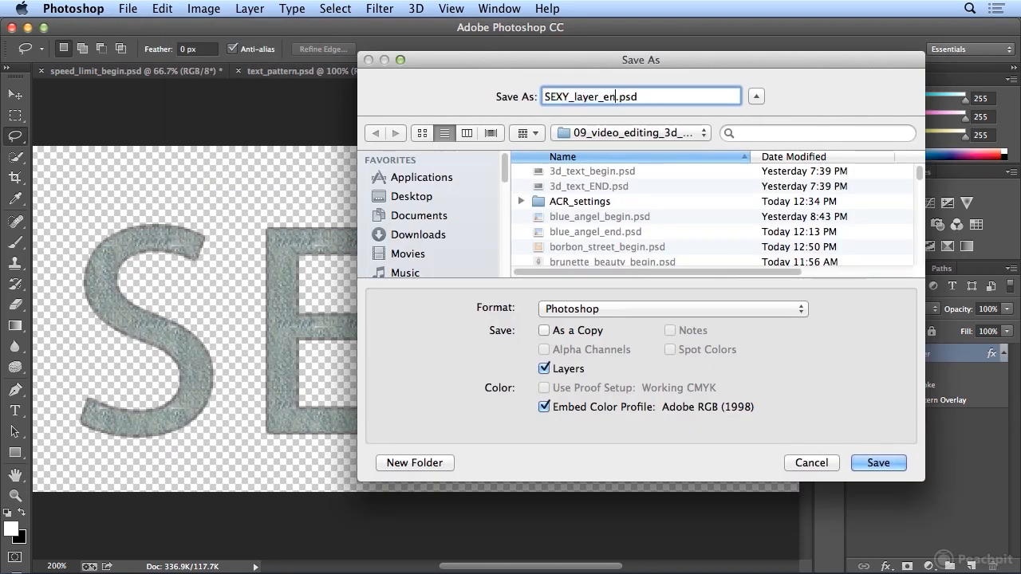
key("BackSpace")
type("flat")
key("Return")
key("Return")
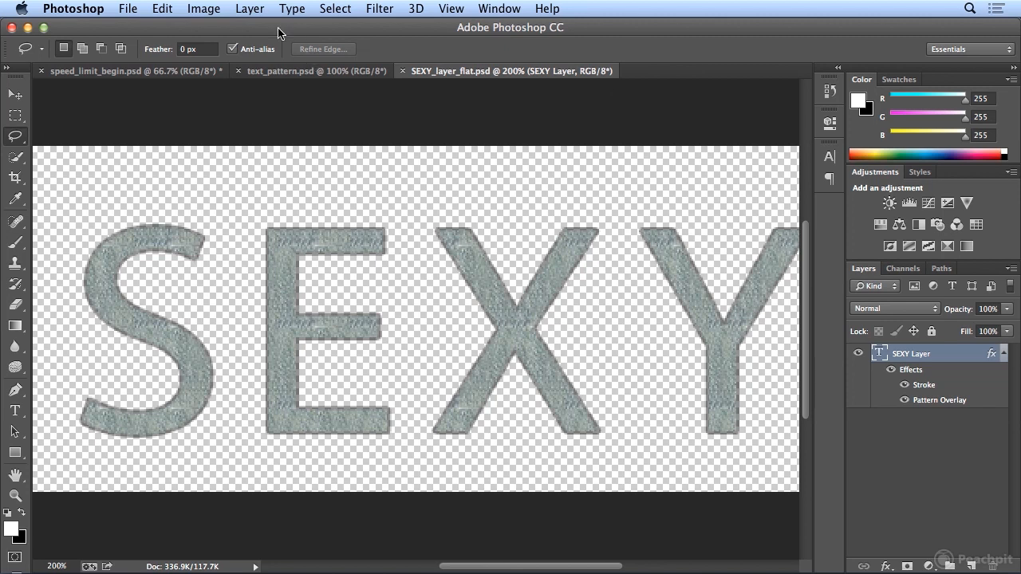
- Flatten SEXY_layer_flat.psd into a single background layer
left_click(248, 7)
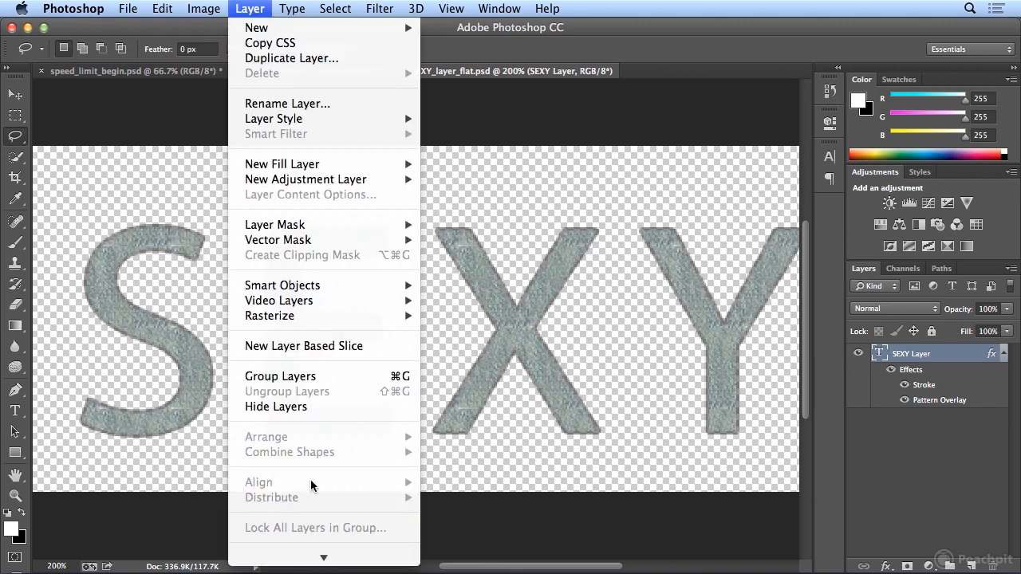
scroll(310, 484, "down", 3)
left_click(325, 525)
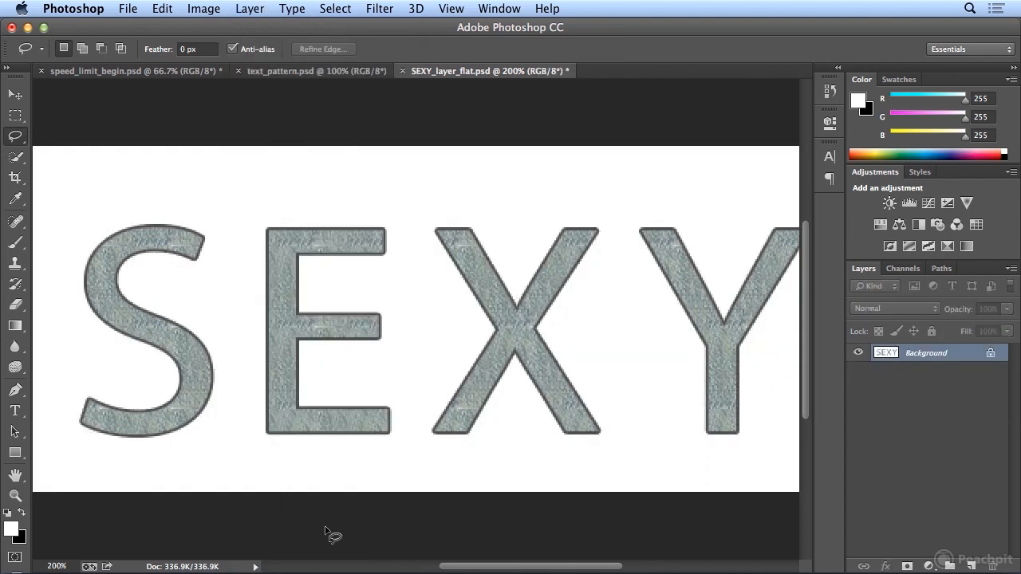
- Select the entire flattened SEXY canvas and copy it to the clipboard
left_click(332, 9)
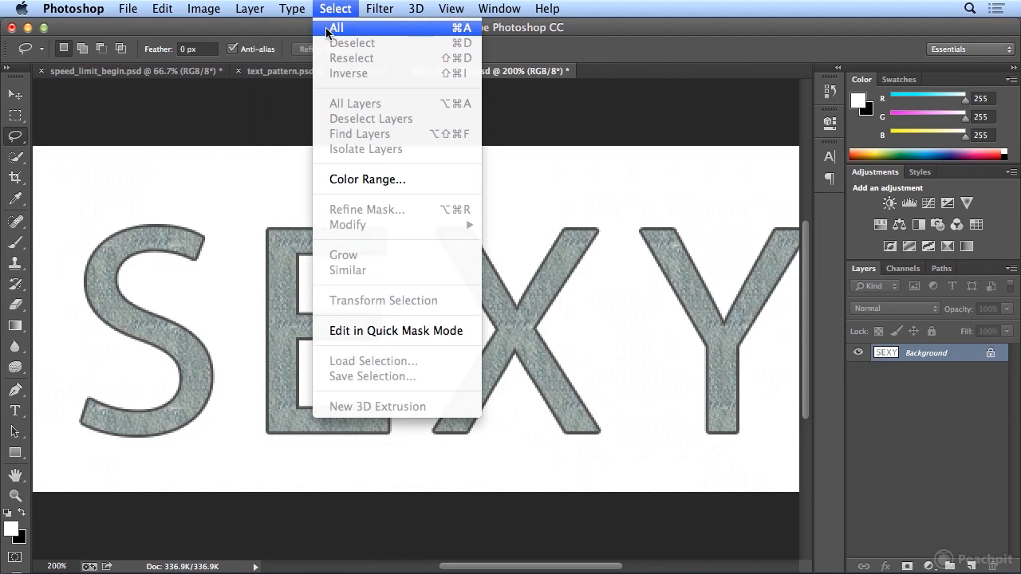
left_click(326, 31)
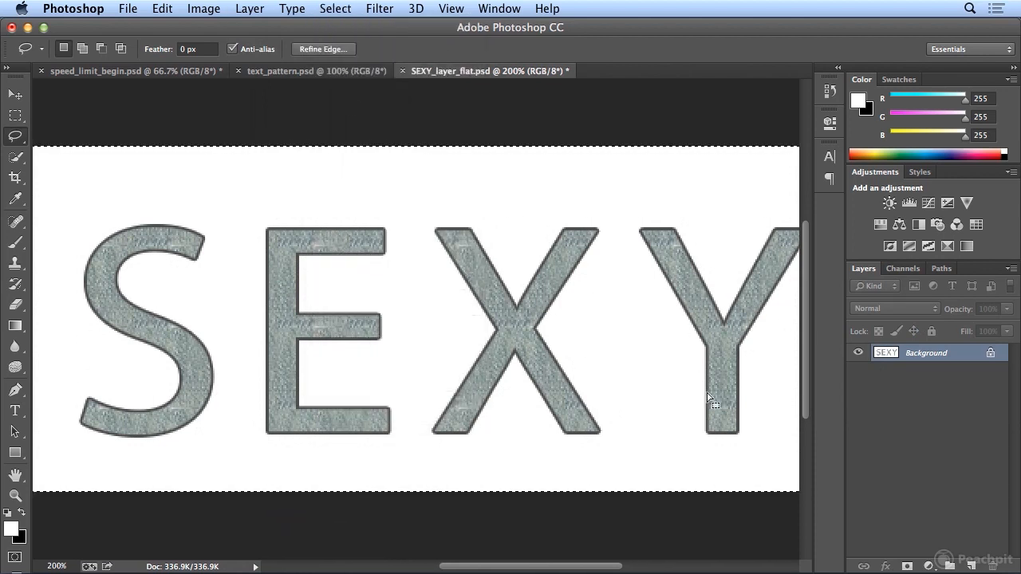
key("super+minus")
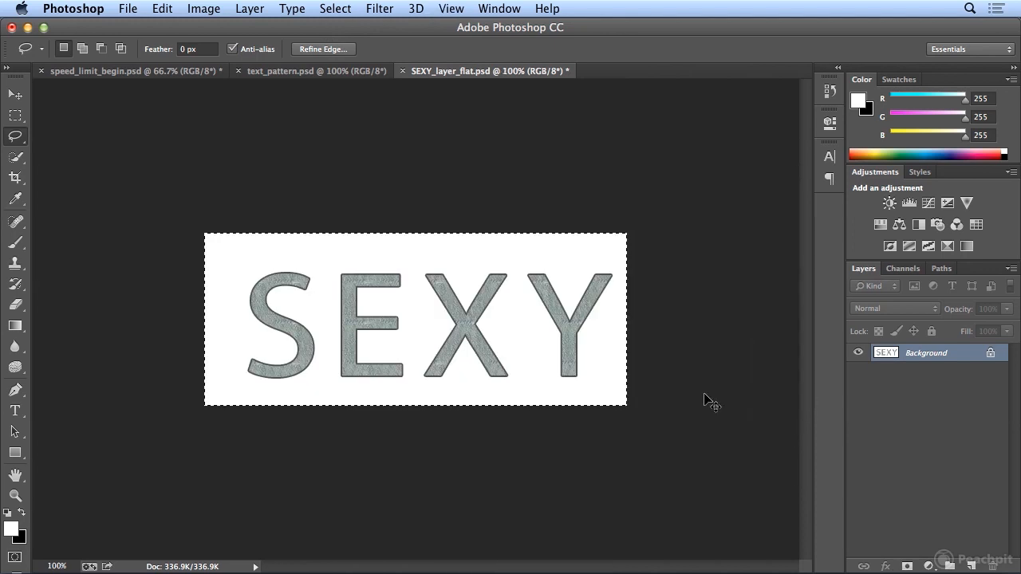
left_click(340, 8)
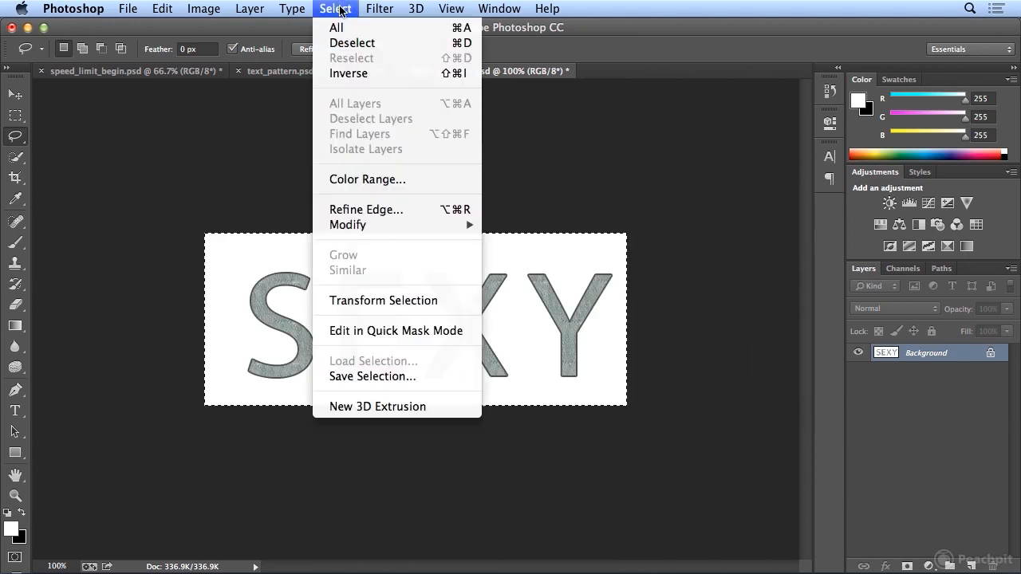
left_click(340, 27)
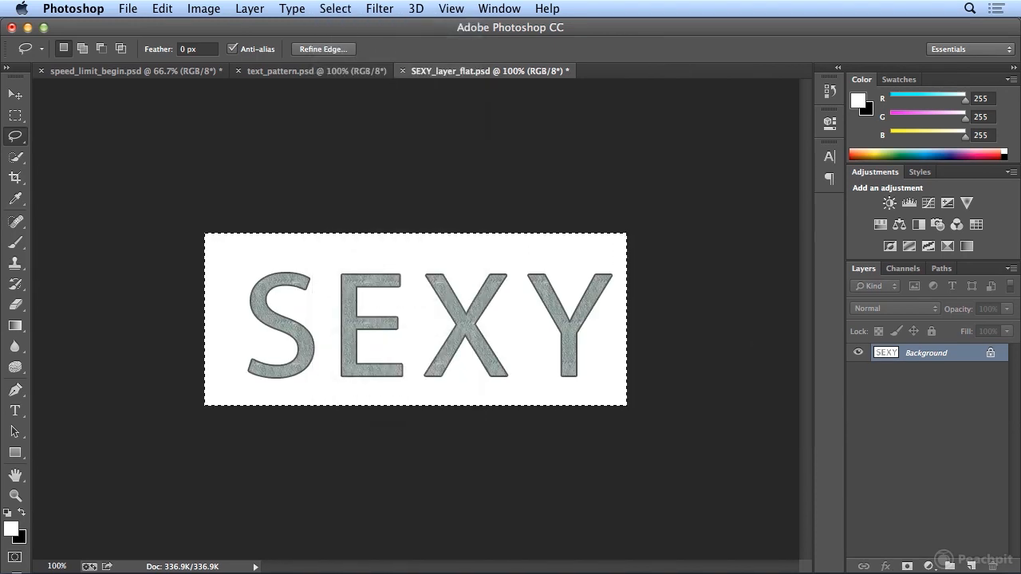
left_click(162, 8)
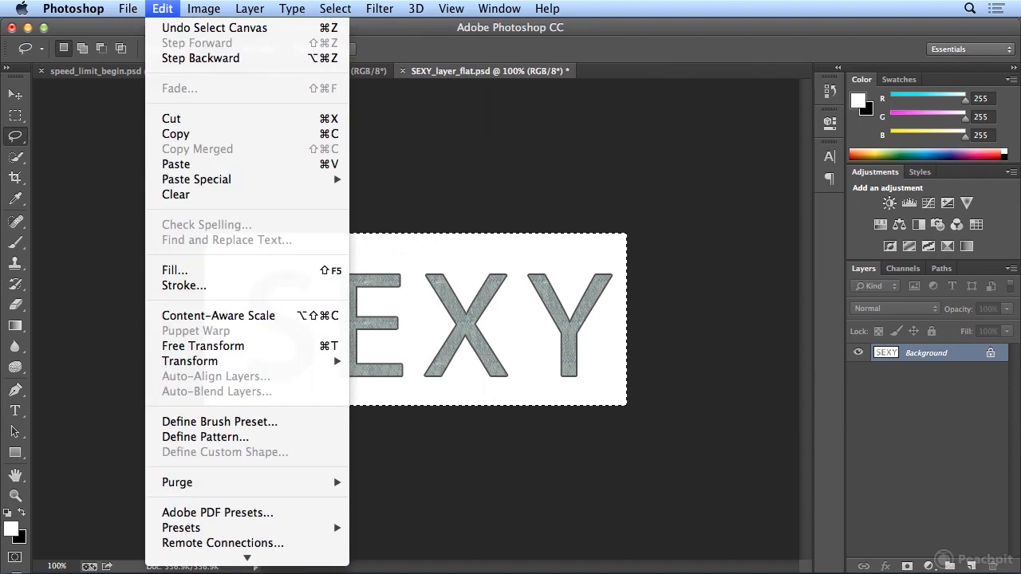
left_click(197, 137)
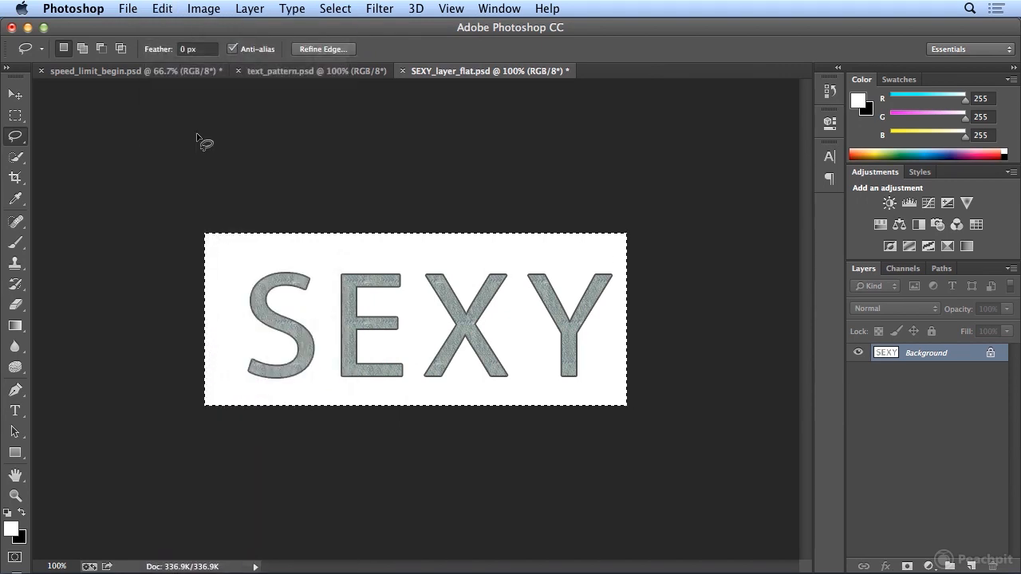
- Switch to speed_limit_begin.psd and open the Vanishing Point filter on its background
left_click(156, 73)
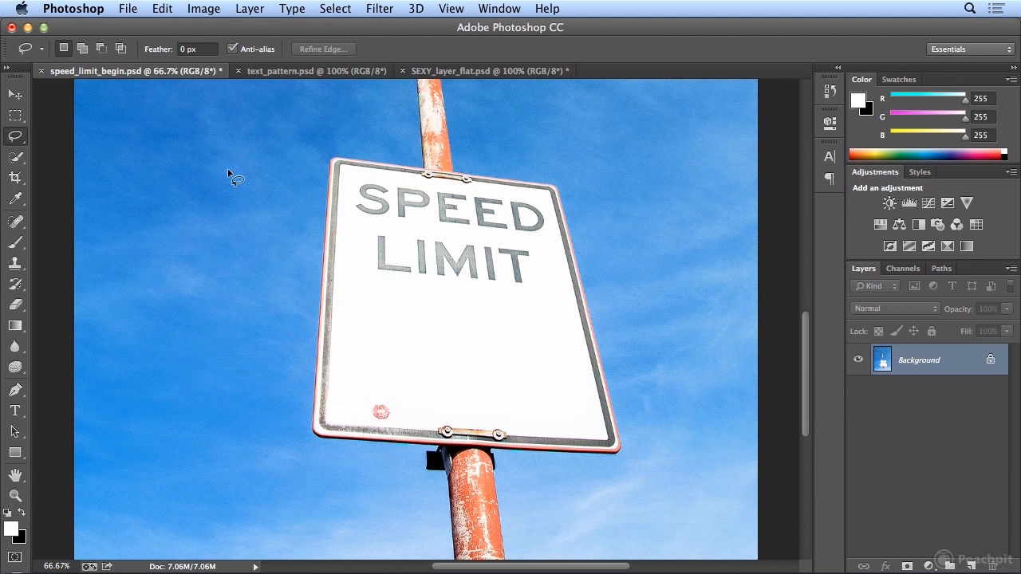
left_click(377, 9)
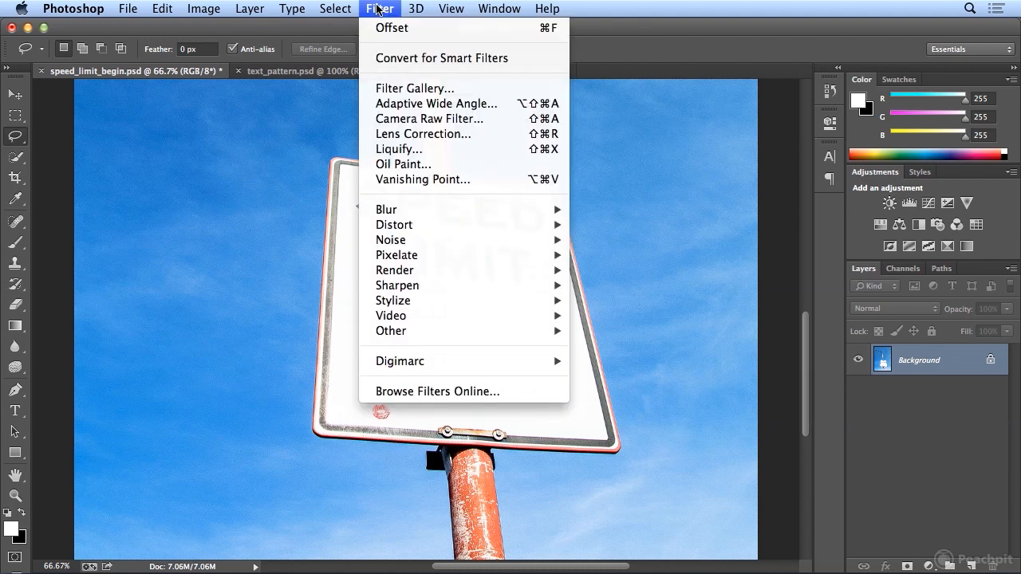
left_click(435, 179)
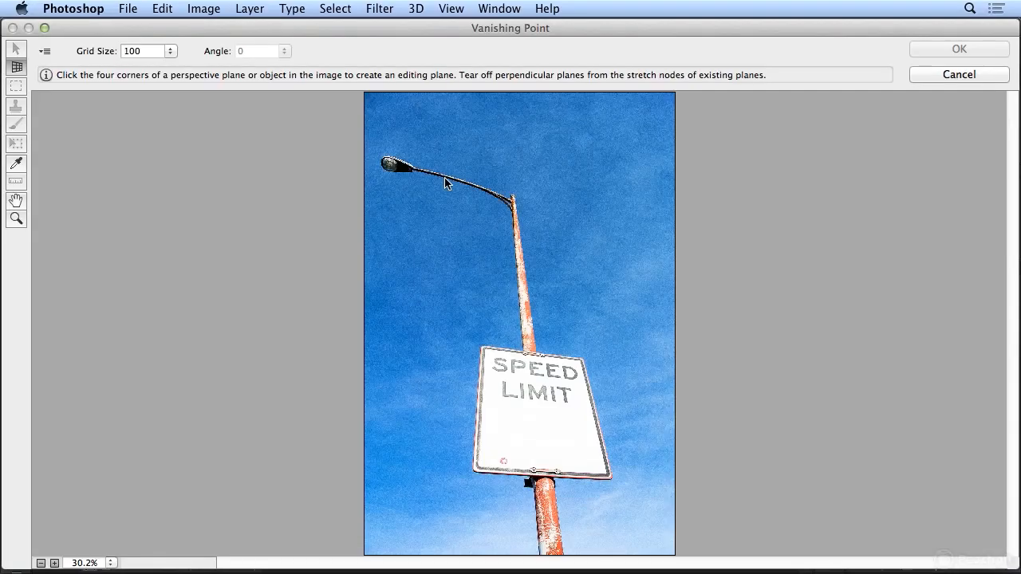
- Define a four-corner perspective plane over the blank area of the sign below LIMIT
scroll(441, 183, "up", 2)
scroll(441, 183, "up", 1)
scroll(442, 183, "up", 1)
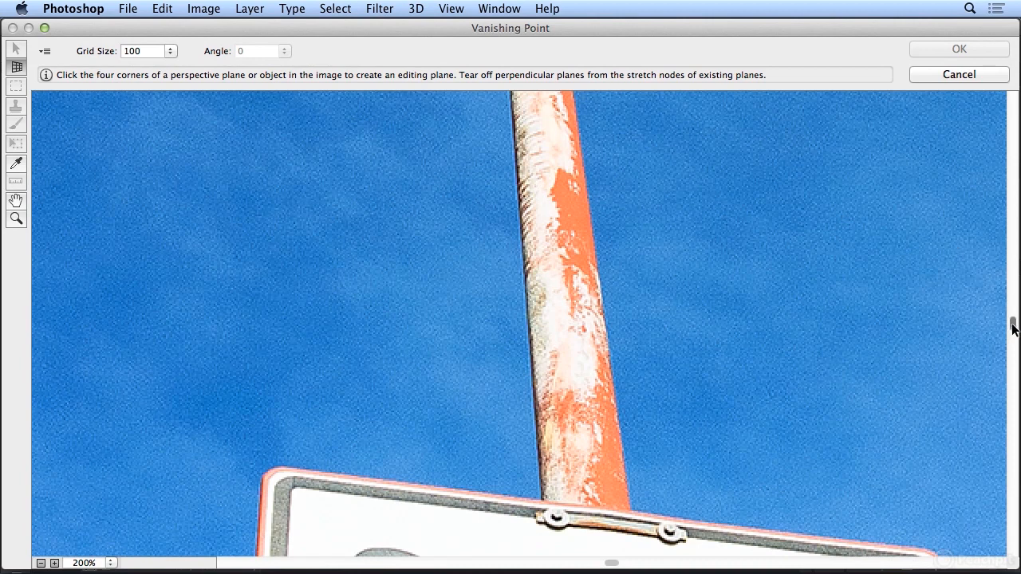
scroll(1009, 327, "down", 5)
scroll(1015, 398, "down", 1)
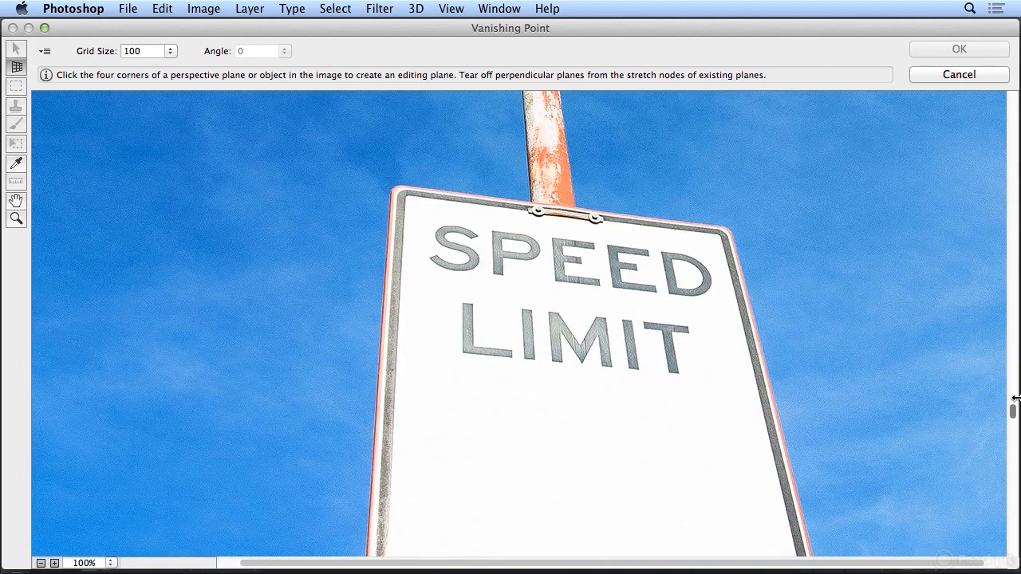
left_click_drag(1011, 410, 1011, 452)
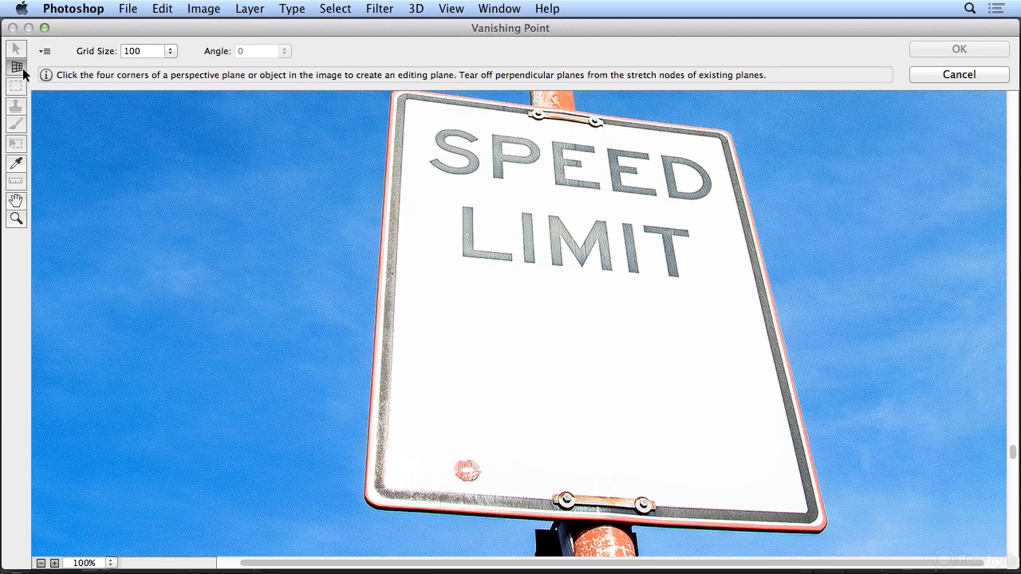
left_click(424, 273)
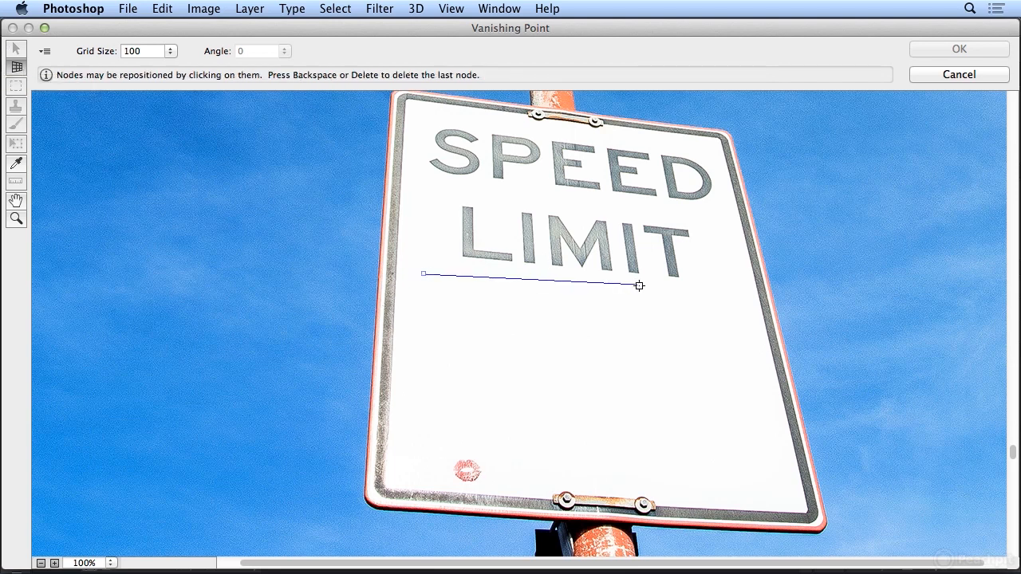
left_click(751, 303)
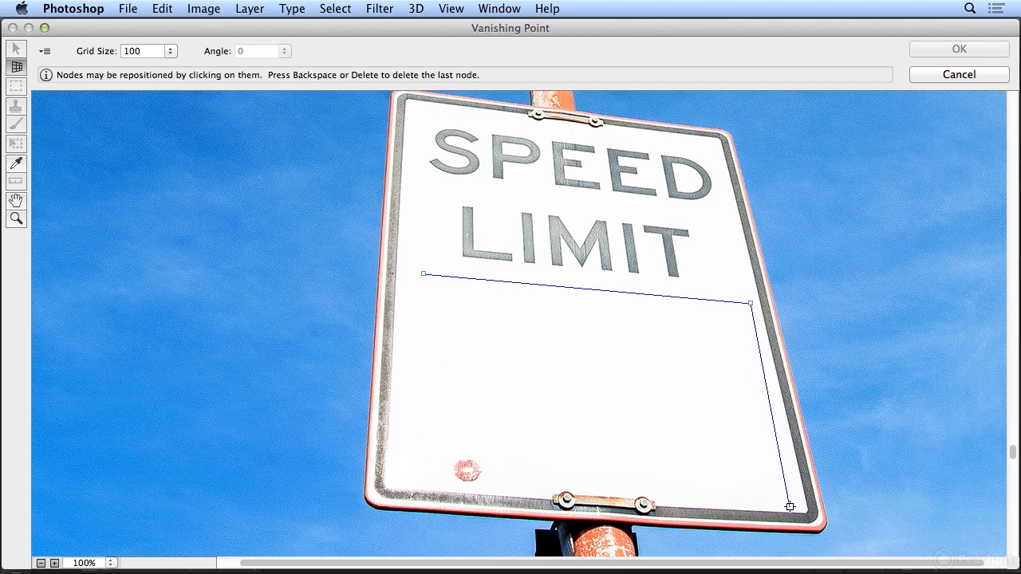
left_click(797, 507)
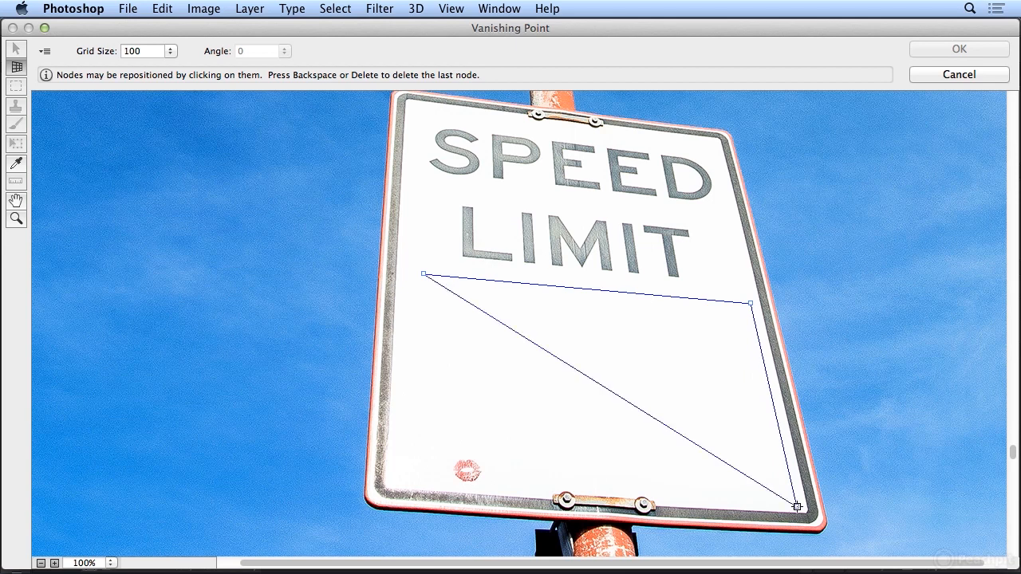
left_click(414, 484)
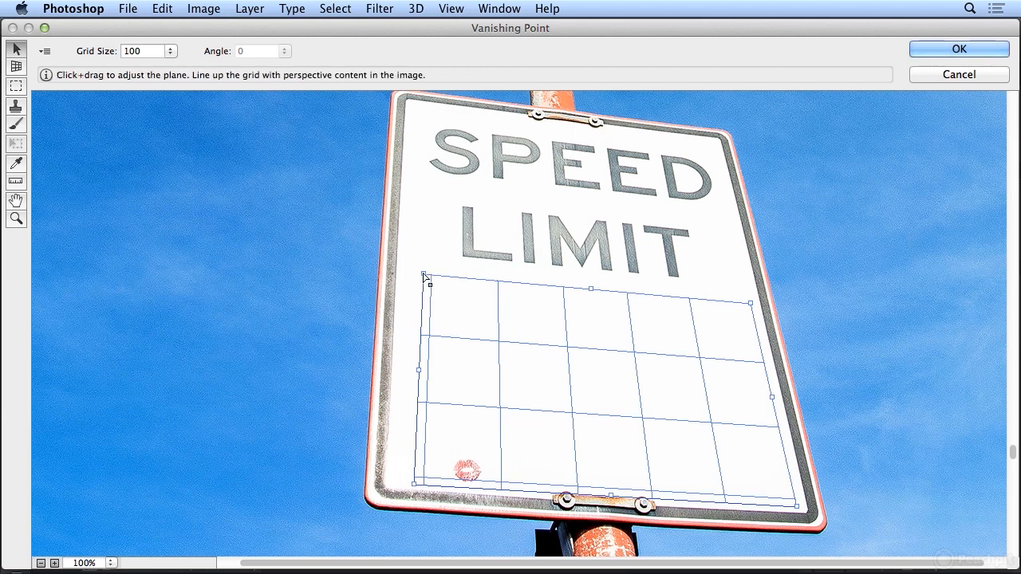
- Reshape the plane by pulling its left corners out to the sign's inner border and raising its lower corners
left_click(403, 262)
left_click(429, 278)
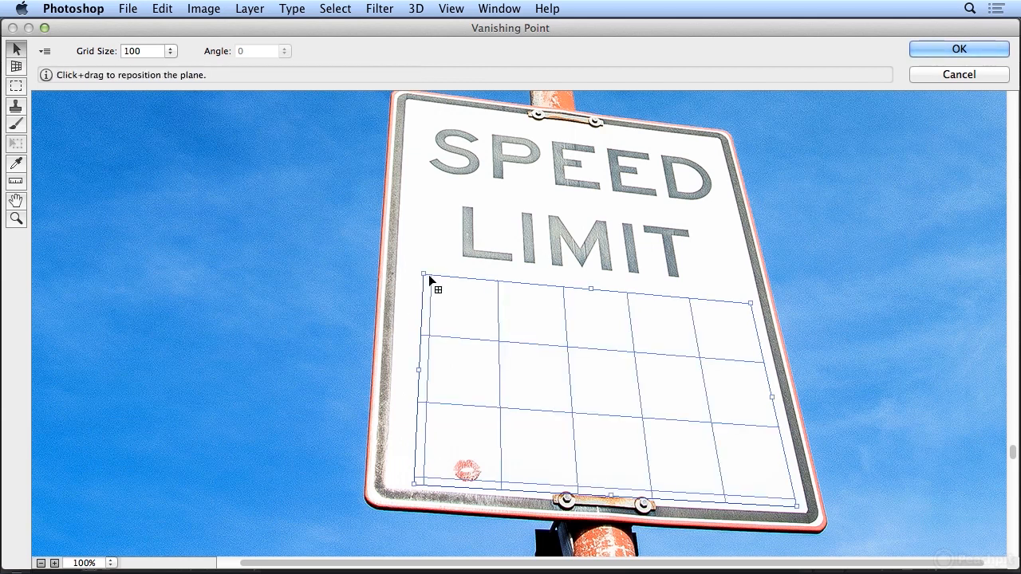
left_click_drag(423, 276, 402, 255)
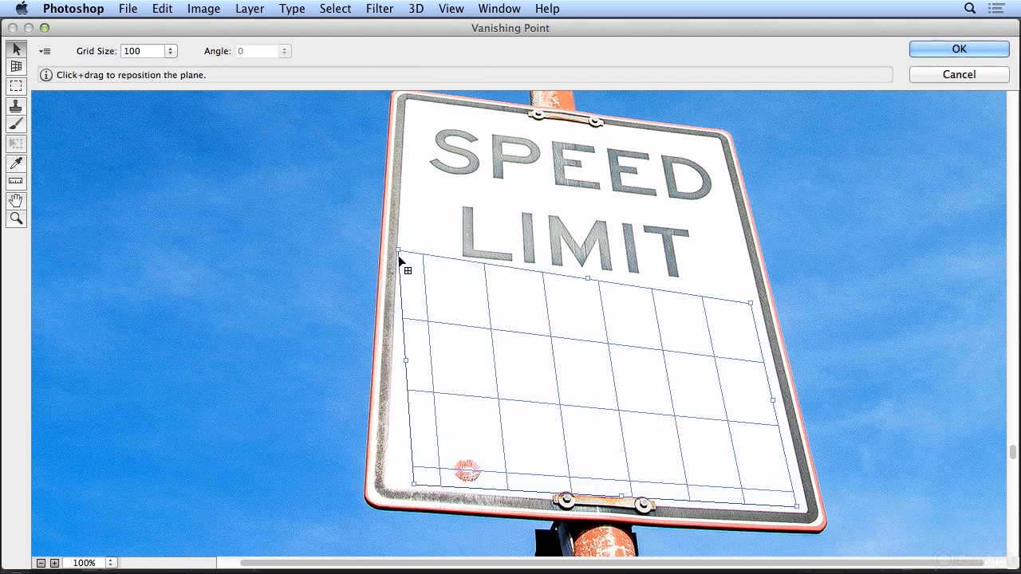
left_click_drag(413, 484, 390, 461)
left_click_drag(795, 504, 798, 483)
left_click(402, 245)
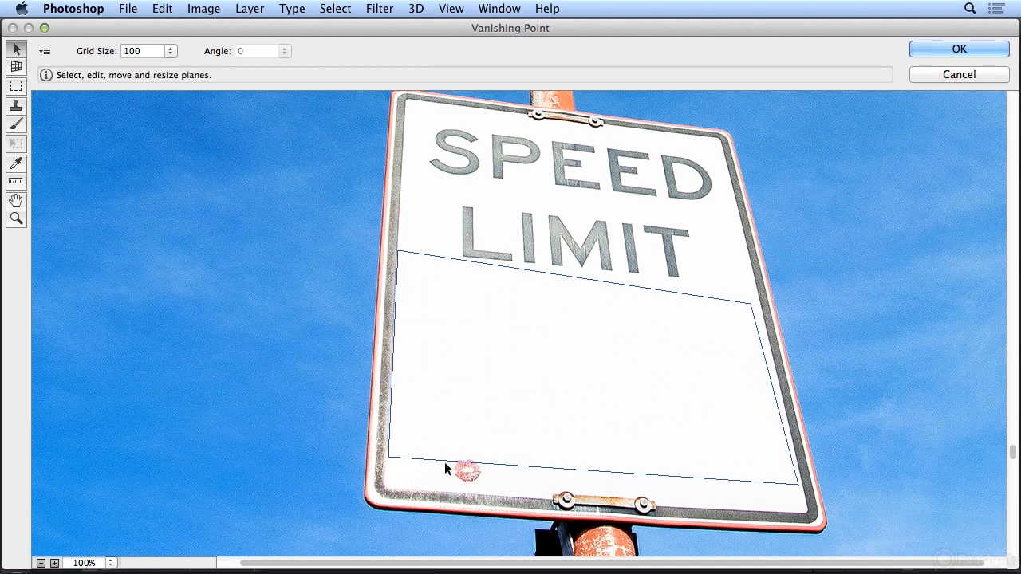
left_click(389, 457)
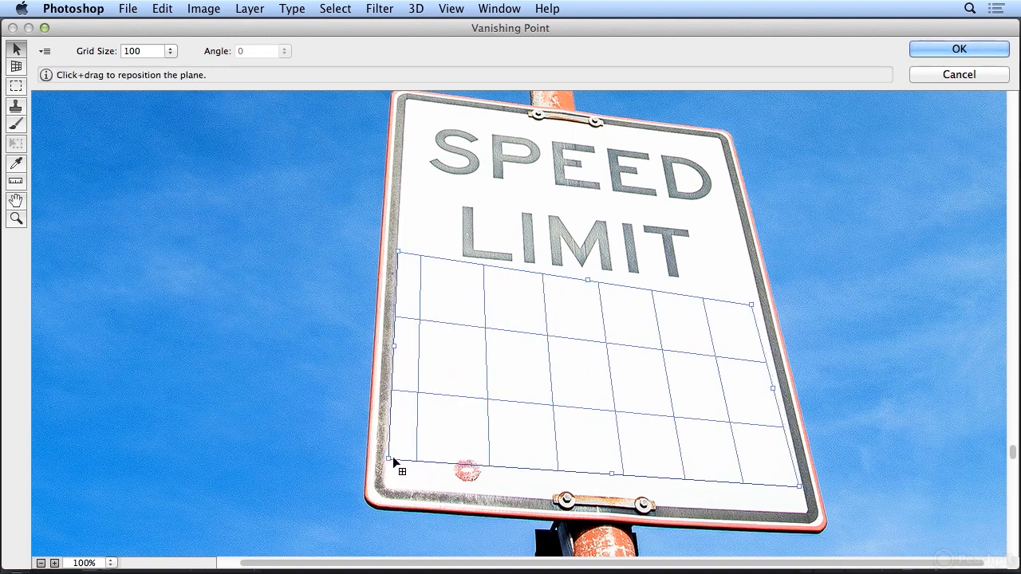
- Fine-tune the plane's upper corners and lower-left corner so the grid follows the sign's perspective just below LIMIT
left_click_drag(755, 310, 758, 308)
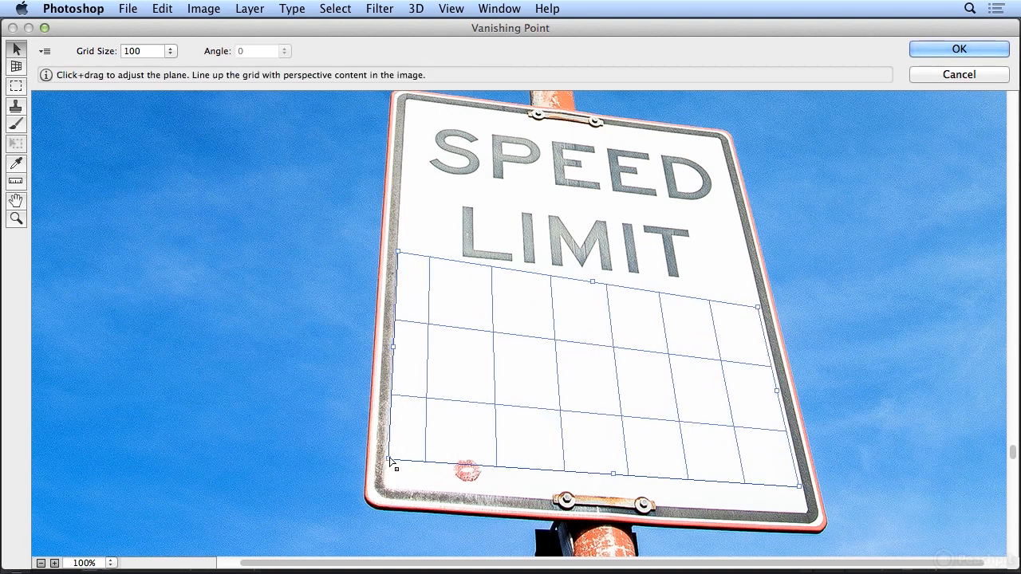
left_click_drag(388, 459, 391, 451)
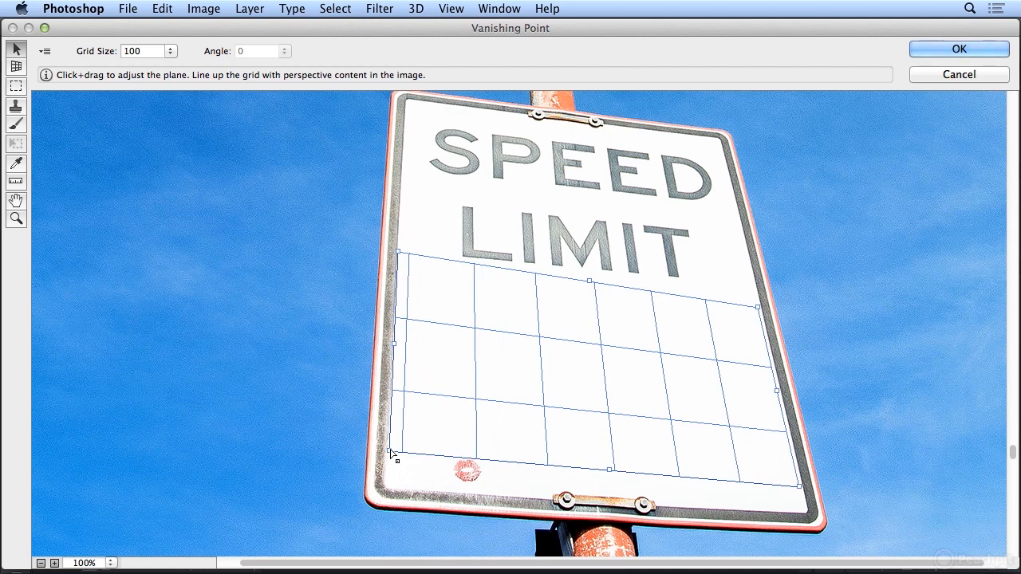
left_click_drag(757, 307, 752, 290)
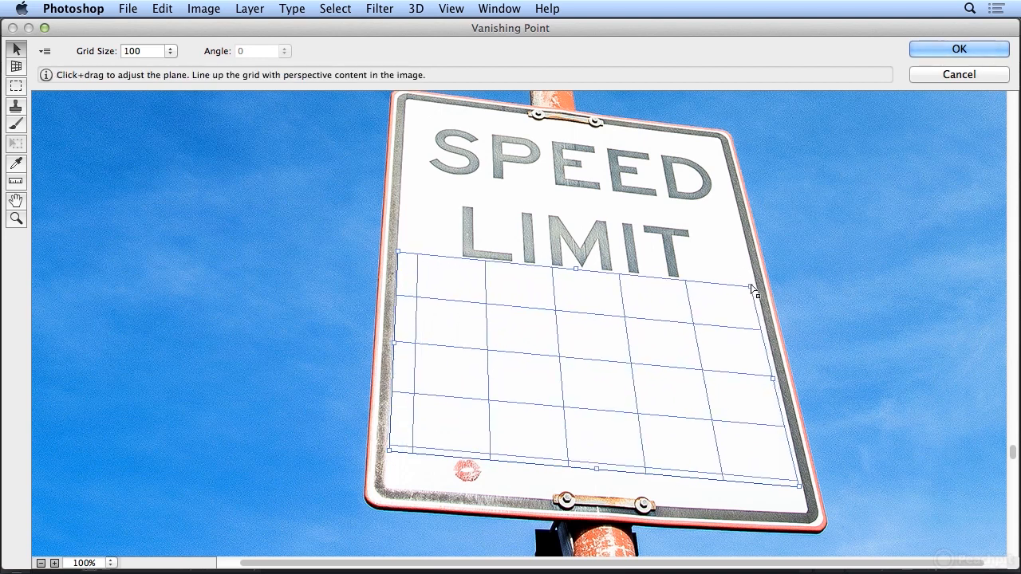
left_click_drag(404, 256, 404, 256)
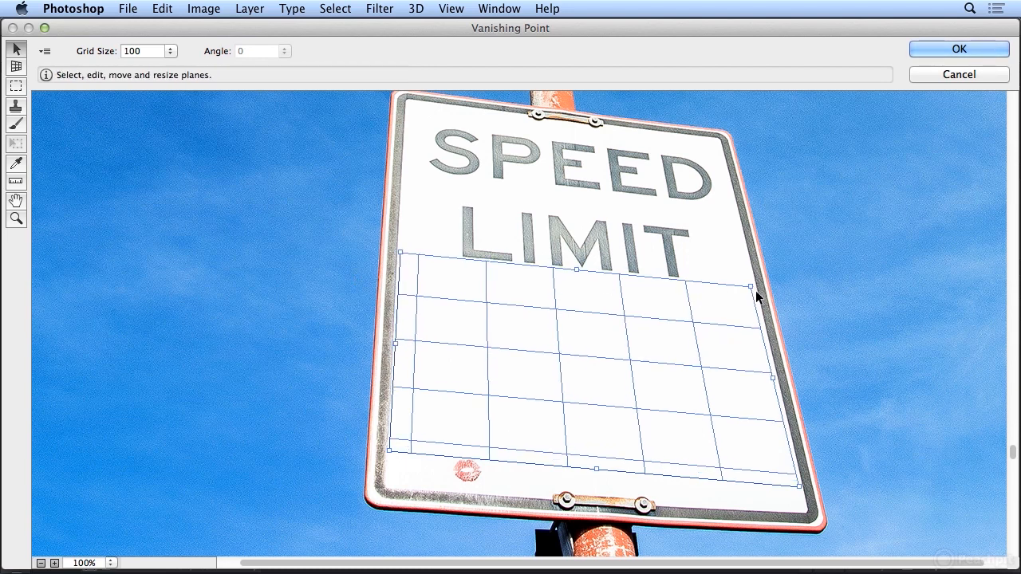
left_click_drag(752, 290, 756, 290)
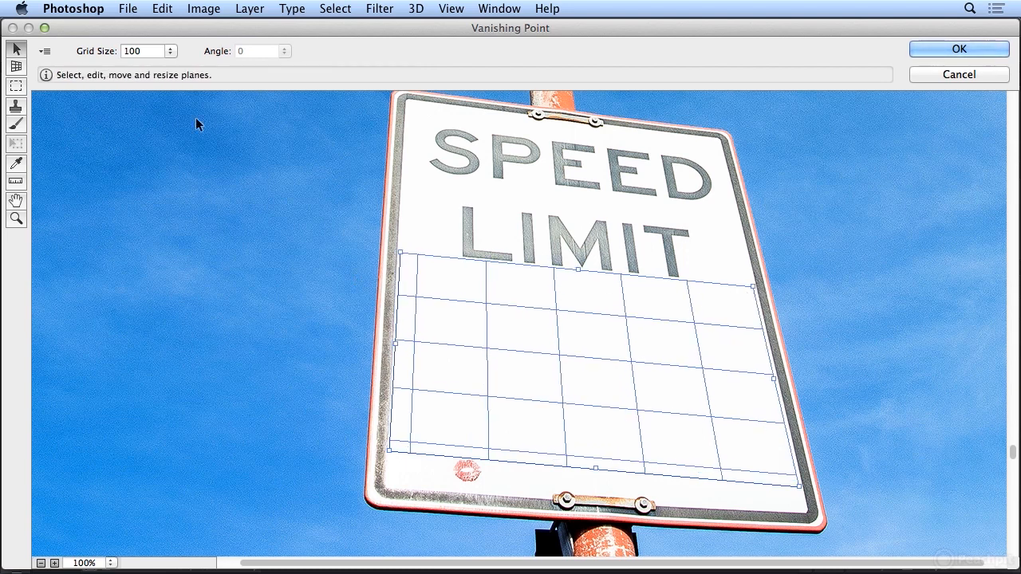
- Paste the copied SEXY text into Vanishing Point and move it onto the perspective plane on the sign
left_click(163, 8)
left_click(157, 33)
left_click(163, 8)
left_click(228, 123)
key("alt")
key("m")
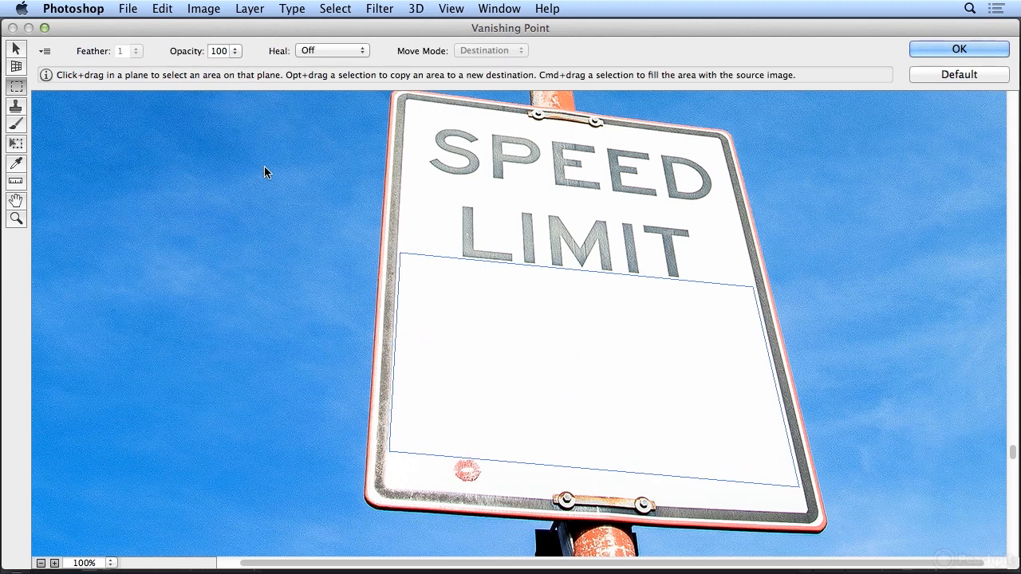
key("super+minus")
key("super+minus")
key("super+minus")
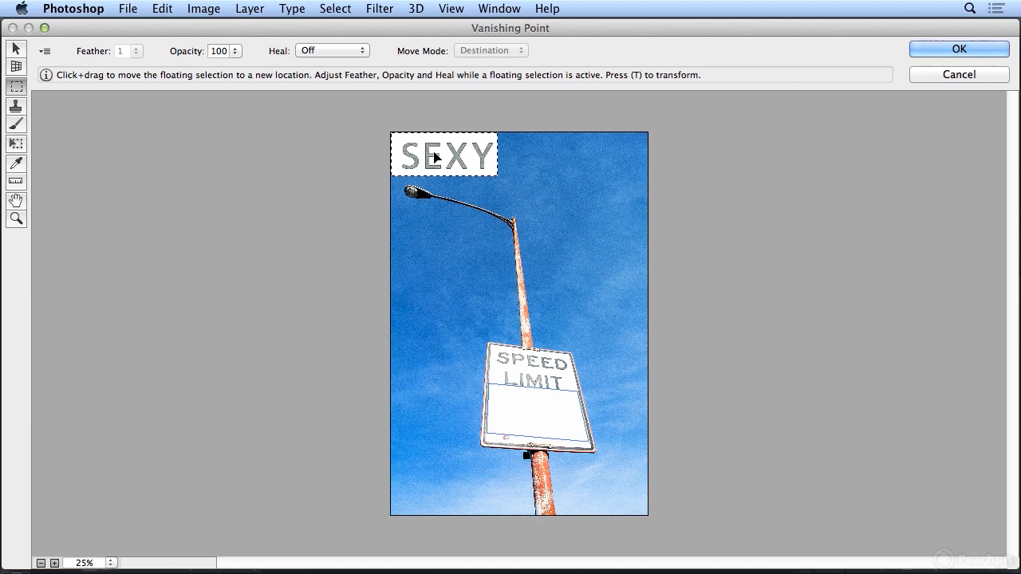
left_click_drag(436, 157, 541, 414)
left_click(168, 231)
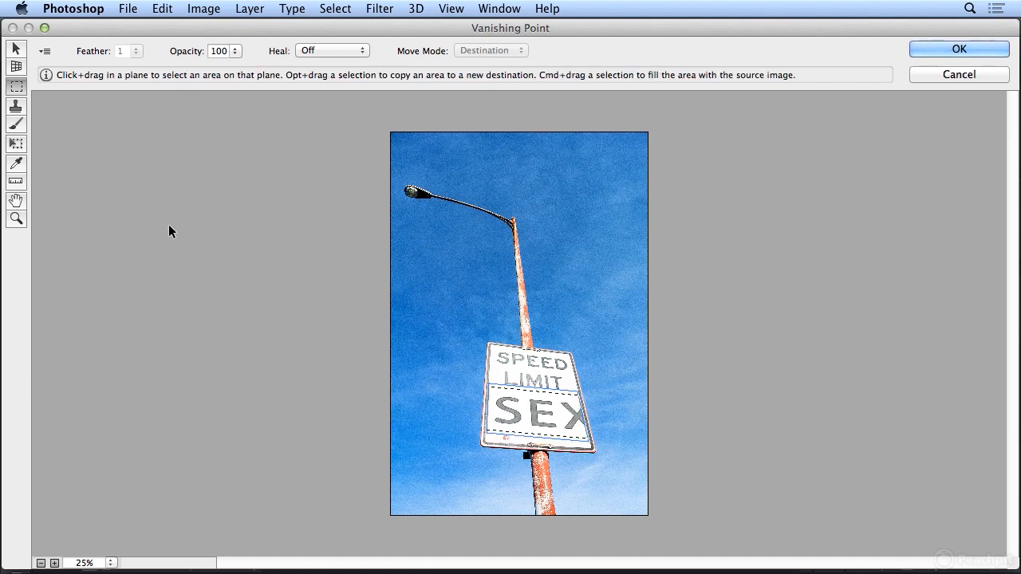
- Scale down the pasted text with the Transform tool and position it so all of SEXY fits across the plane
left_click(17, 145)
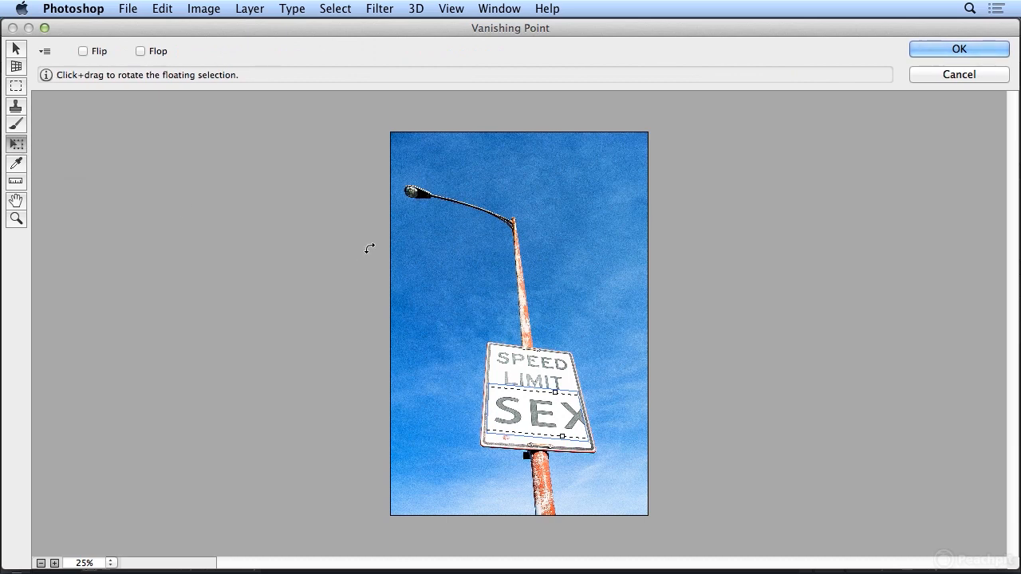
key("super+equal")
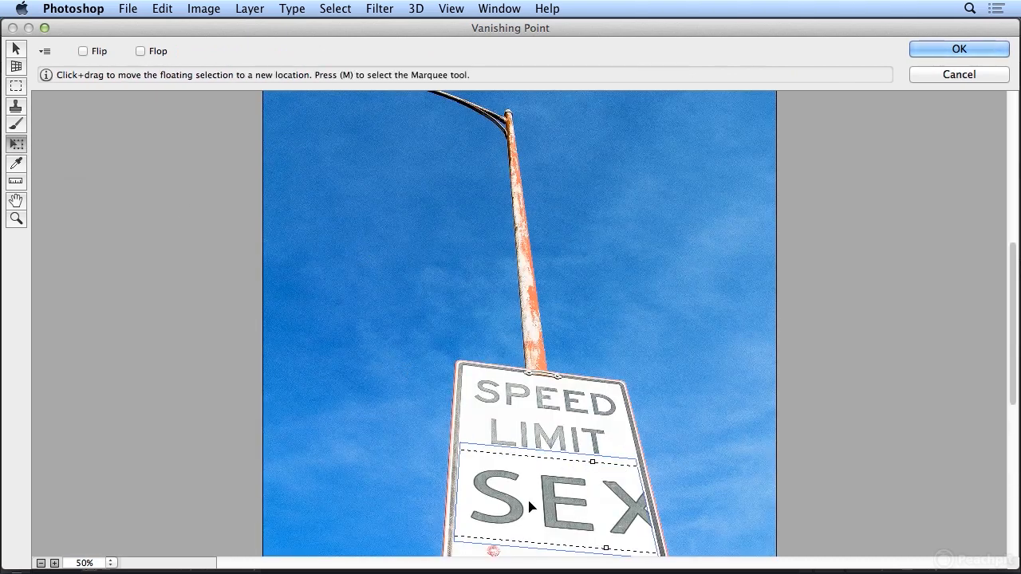
left_click_drag(517, 501, 552, 513)
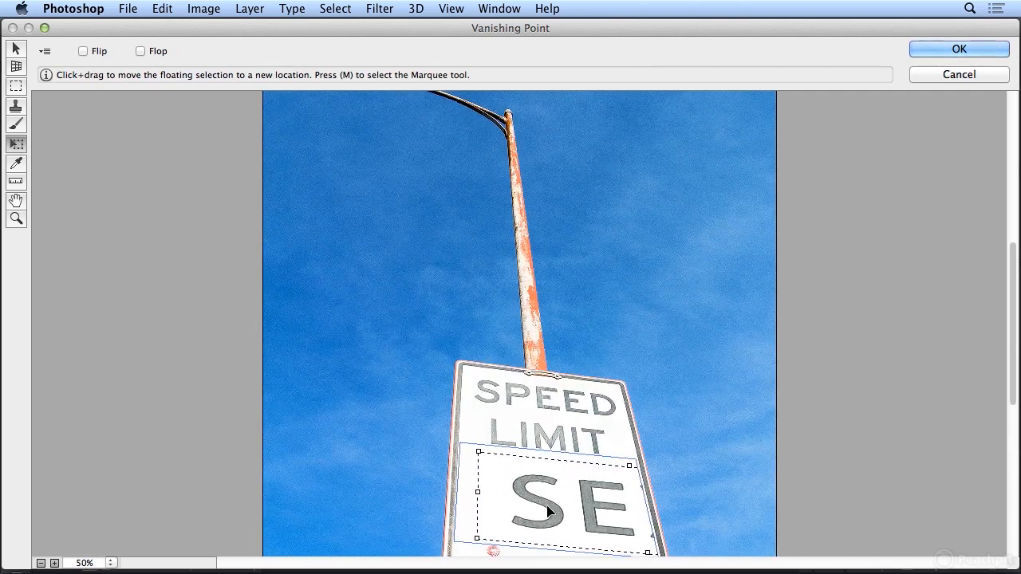
left_click_drag(480, 452, 526, 480)
left_click_drag(610, 523, 503, 501)
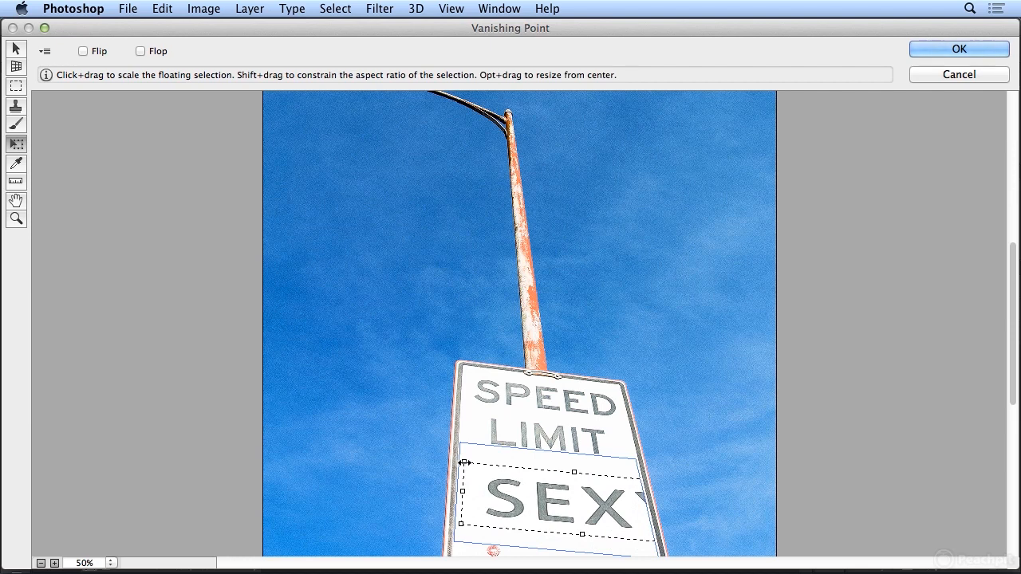
left_click_drag(464, 463, 469, 466)
mouse_move(500, 501)
left_mouse_down()
mouse_move(485, 489)
mouse_move(517, 496)
left_mouse_up()
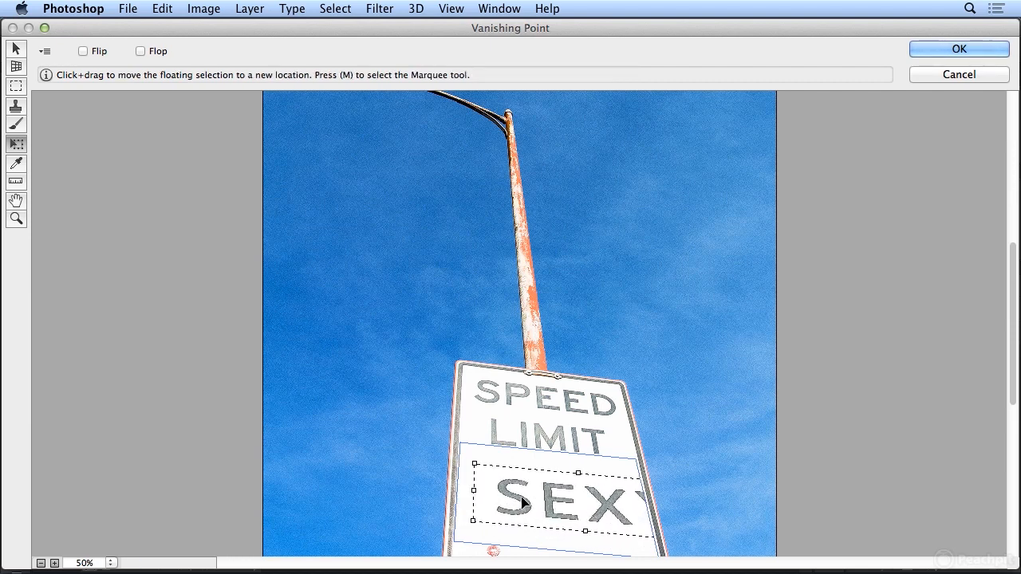
left_click_drag(473, 464, 486, 469)
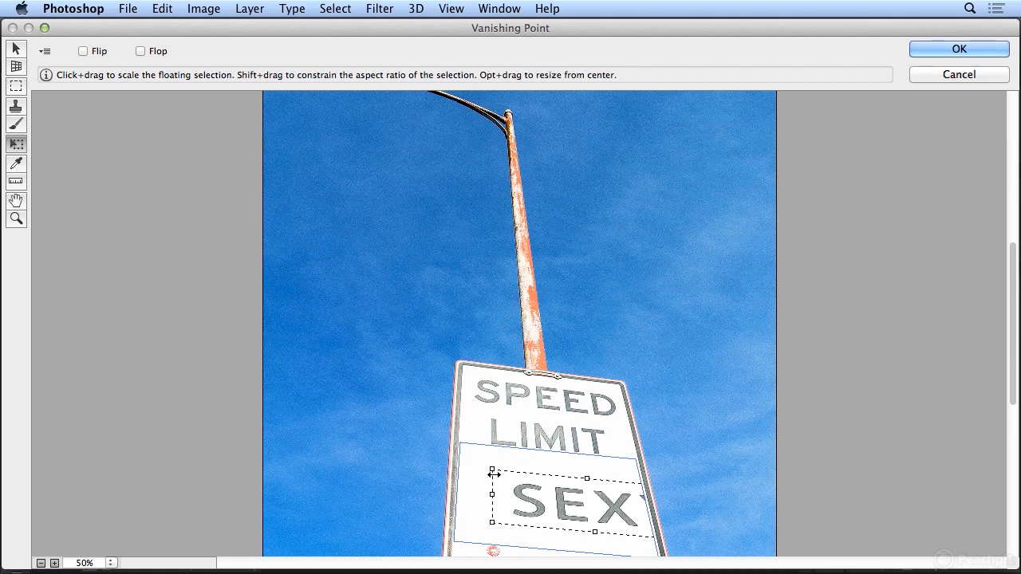
left_click_drag(533, 507, 486, 506)
left_click_drag(633, 482, 642, 481)
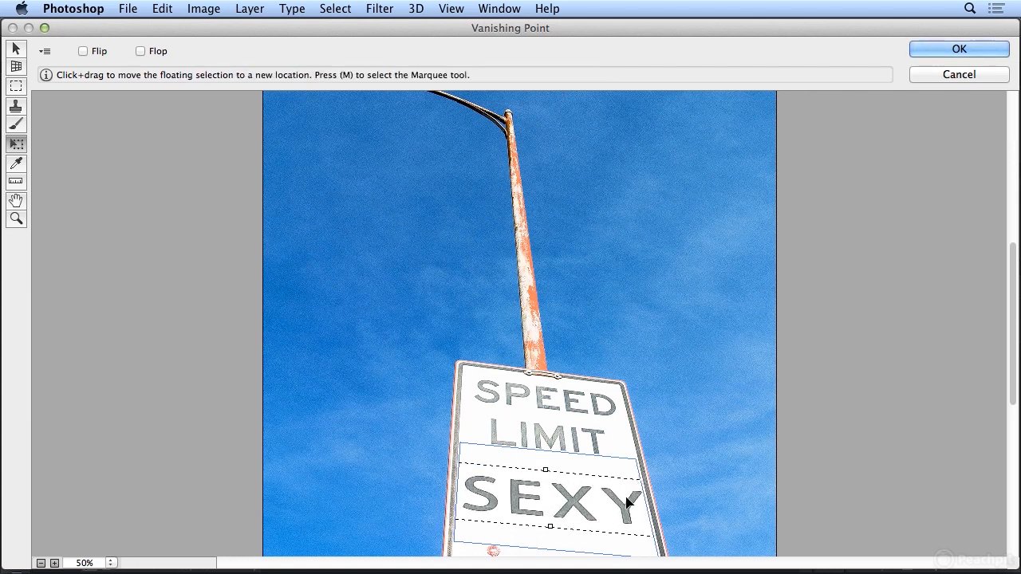
left_click_drag(629, 507, 627, 503)
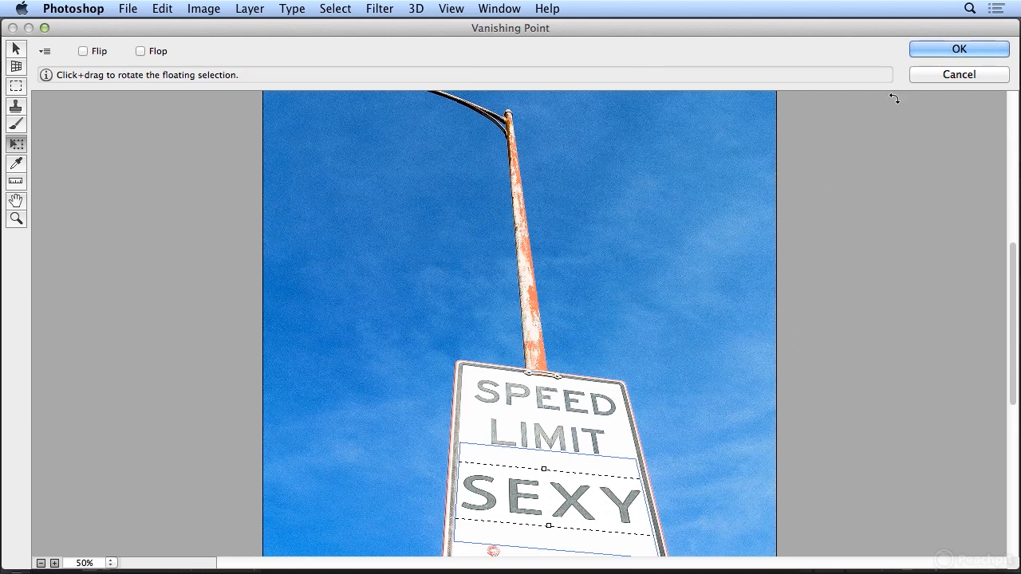
- Apply the Vanishing Point result to the background and undo it
left_click(923, 55)
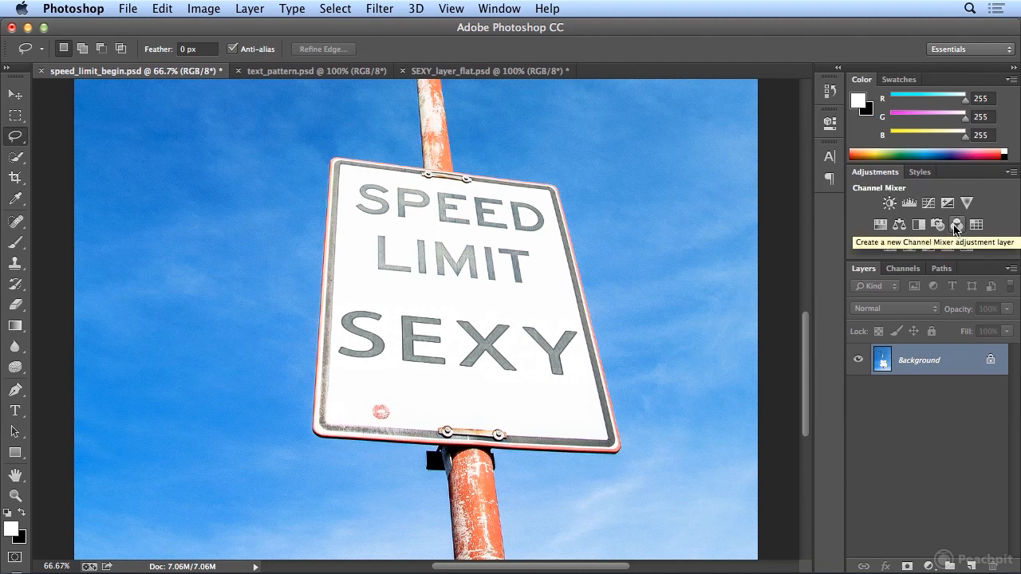
key("super+z")
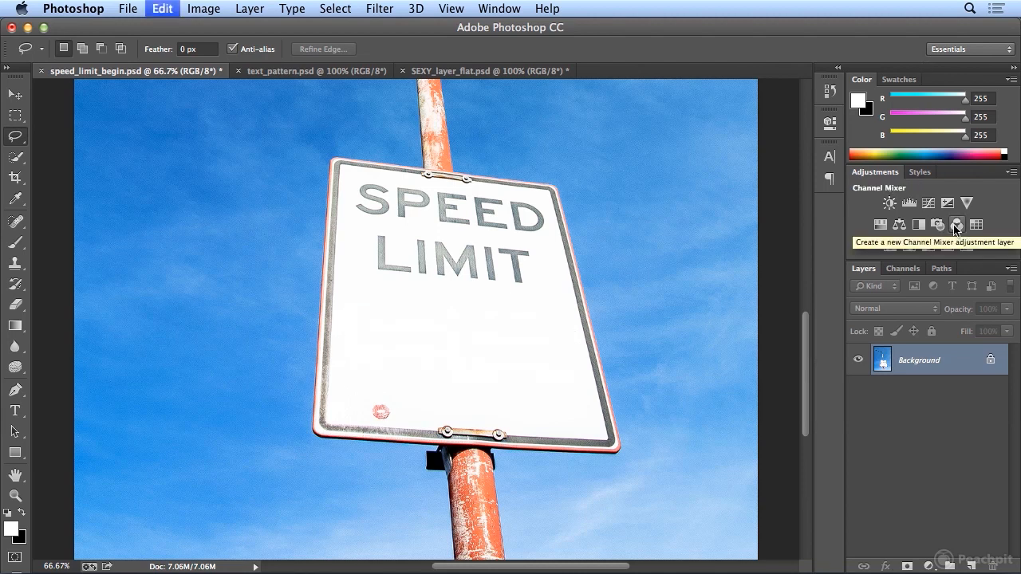
- Create a new empty layer above the background and name it sexy
left_click(970, 567)
double_click(914, 361)
type("sex")
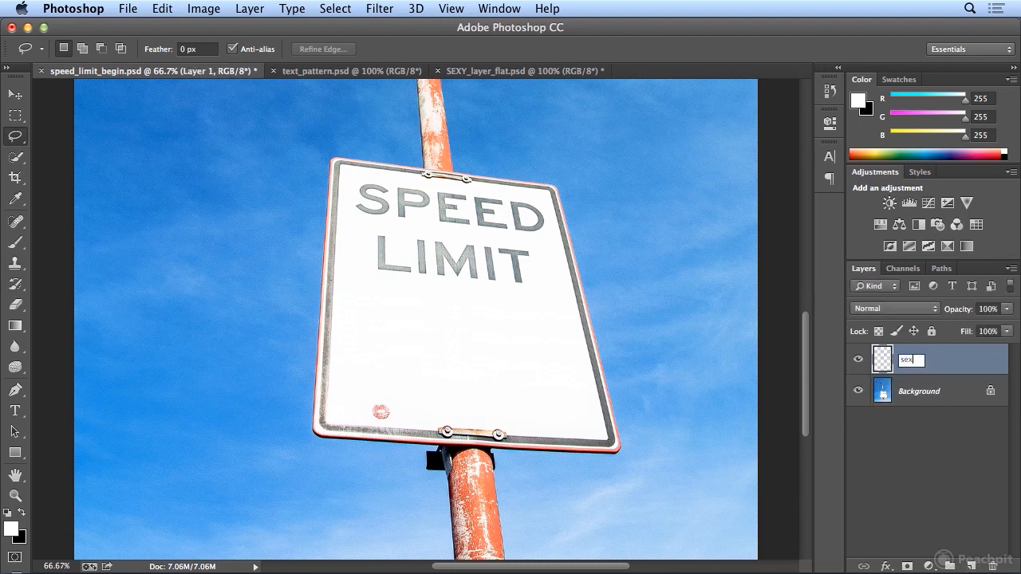
type("y")
key("Return")
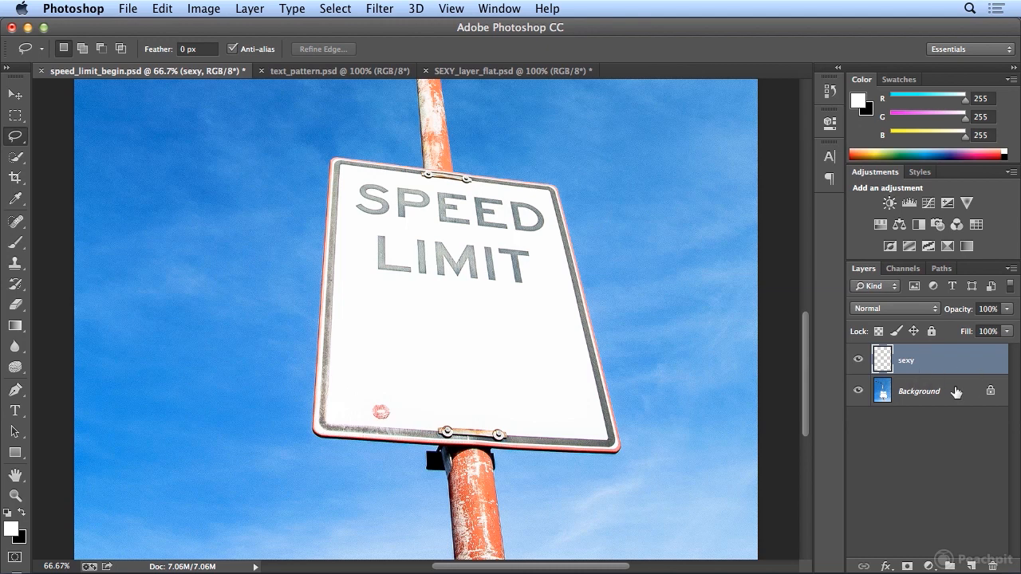
left_click(379, 8)
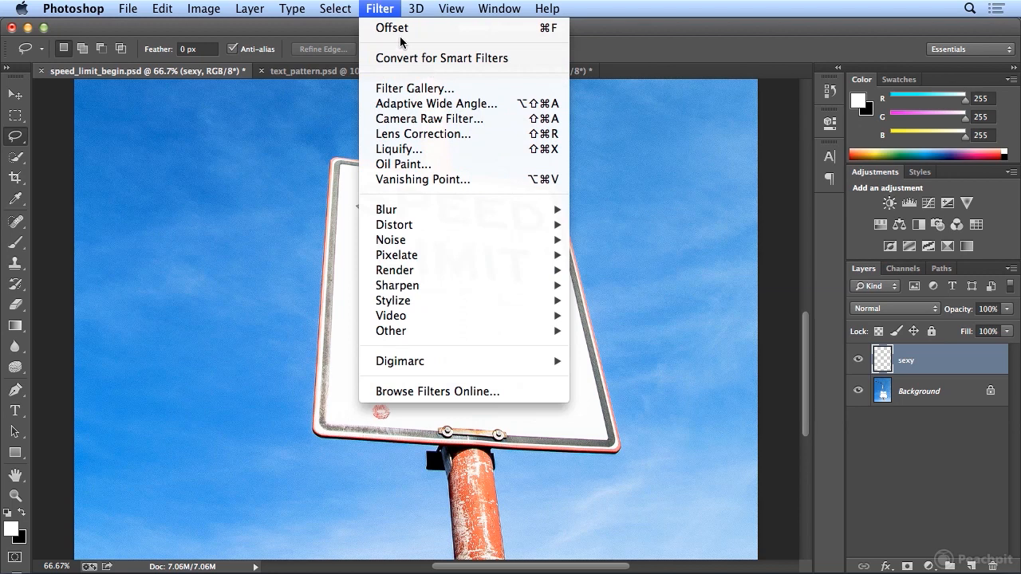
left_click(910, 308)
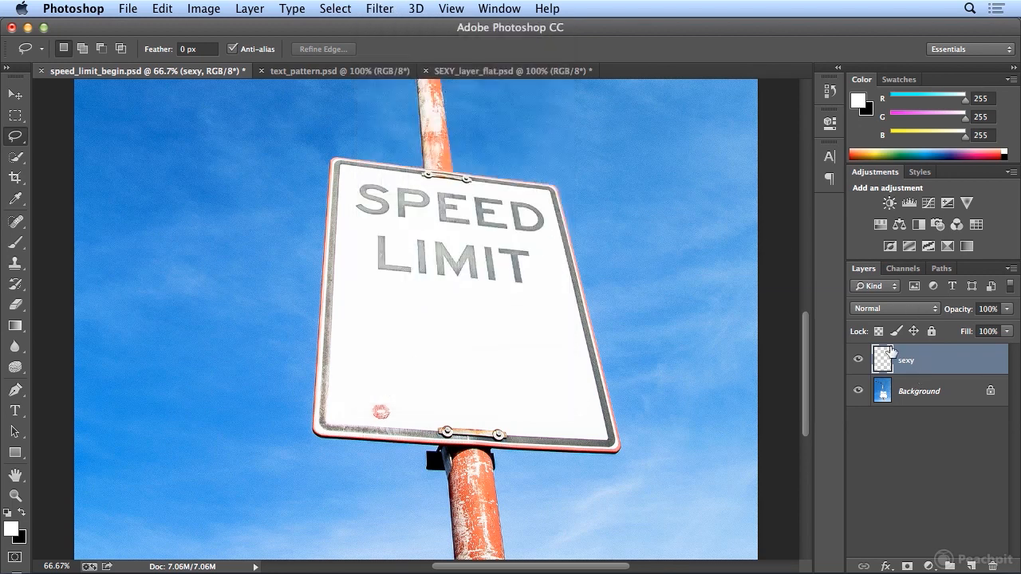
- Revert SEXY_layer_flat.psd to the Layer Style history state, before the image was flattened
left_click(558, 73)
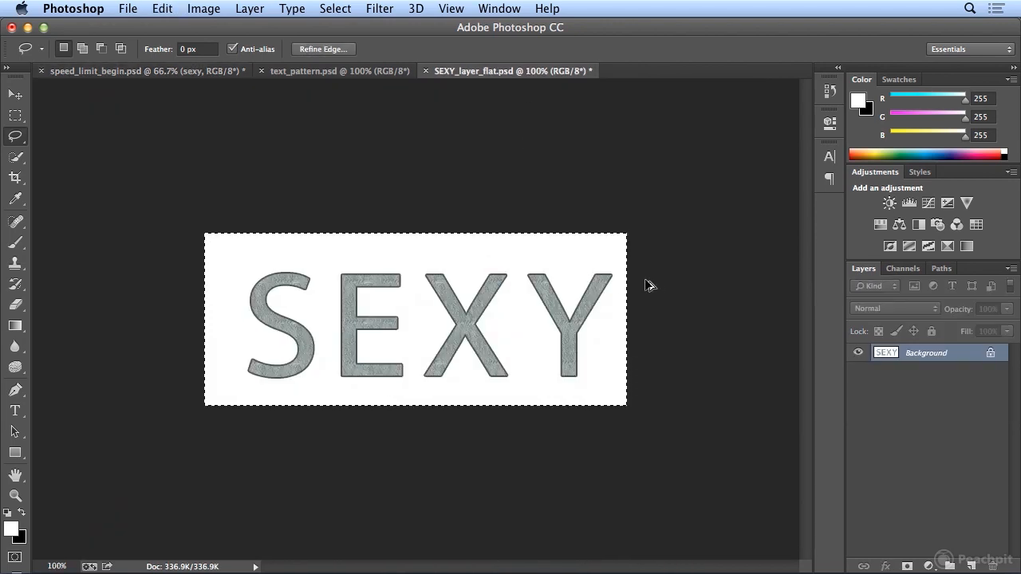
left_click(829, 121)
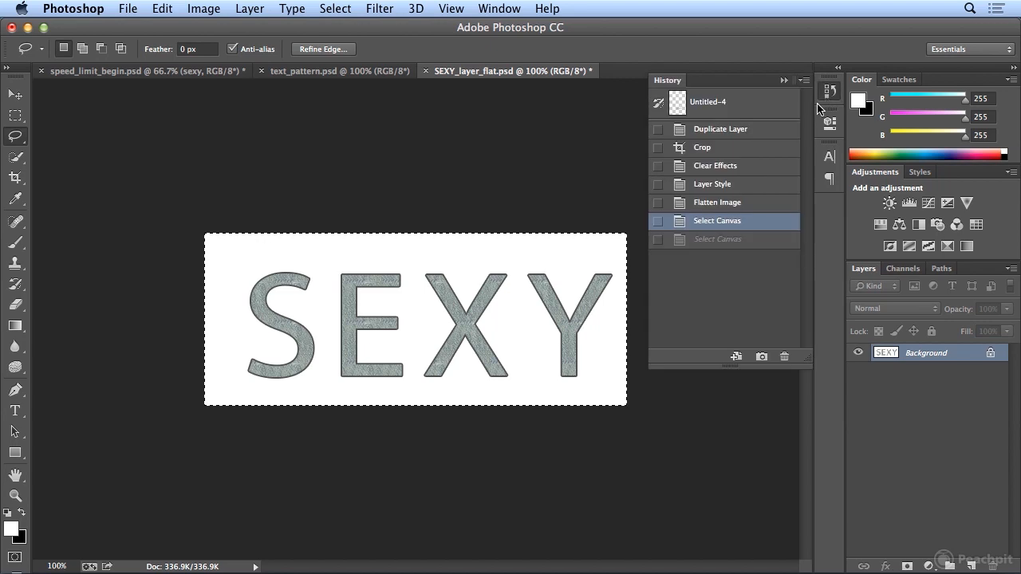
left_click(734, 192)
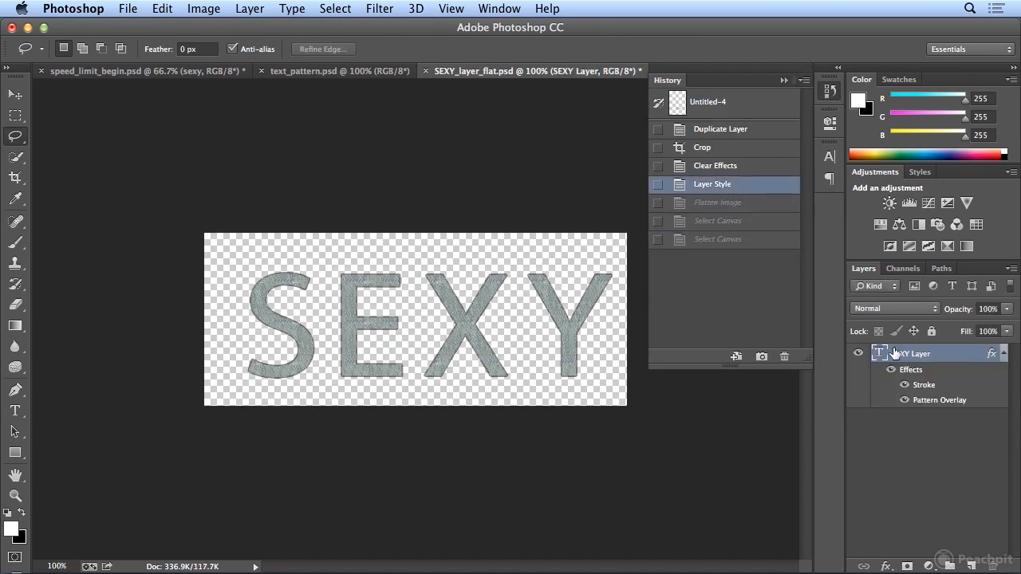
- Free-transform the SEXY text layer to make it narrower and slightly taller, and flatten the image
key("super+t")
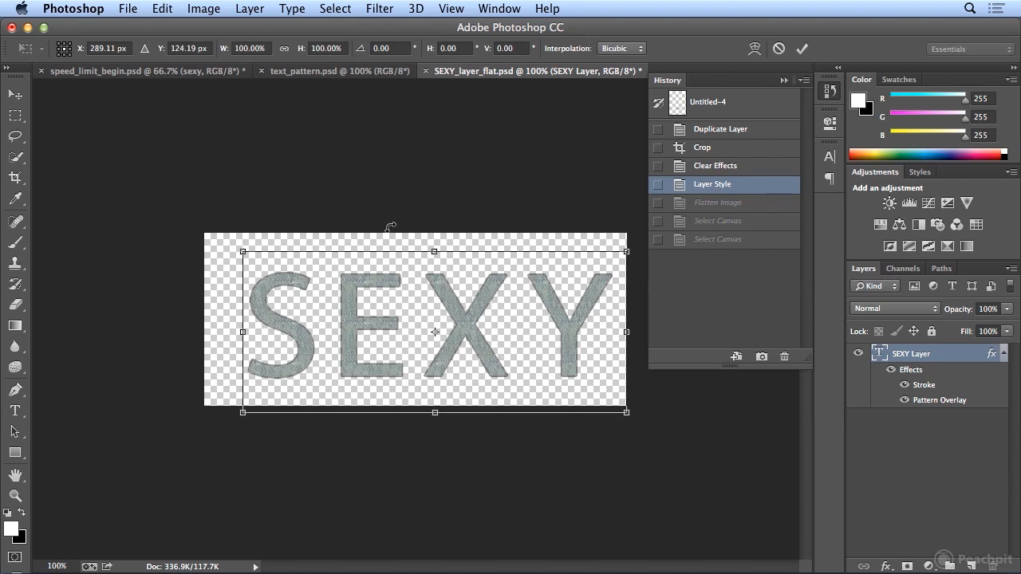
left_click_drag(627, 251, 575, 235)
key("Return")
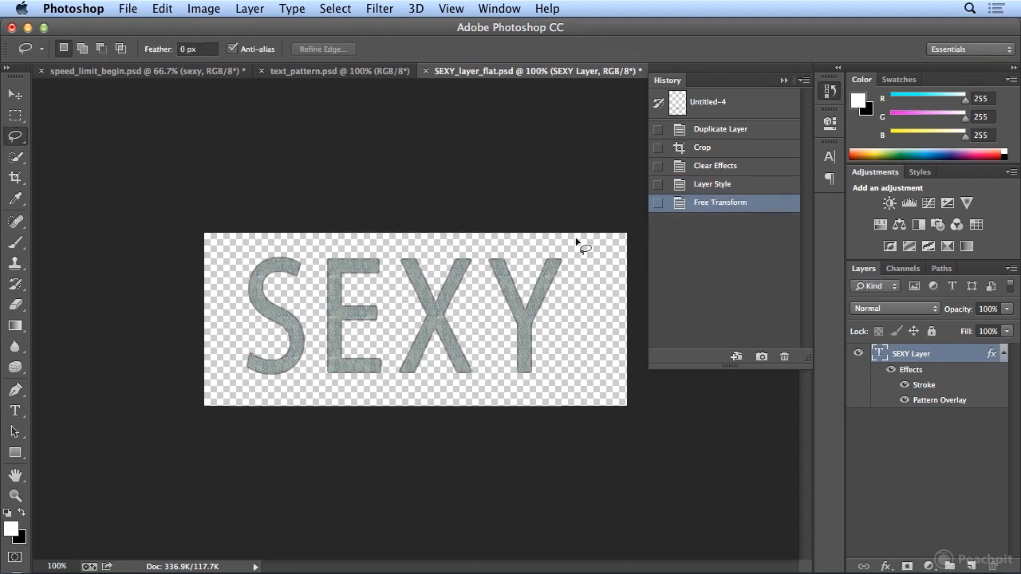
left_click(249, 8)
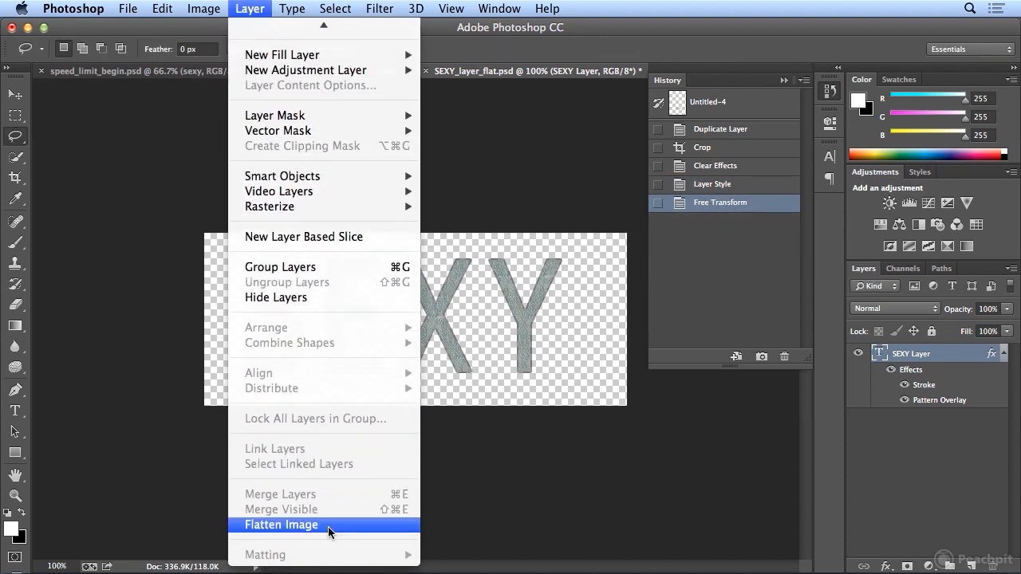
left_click(328, 527)
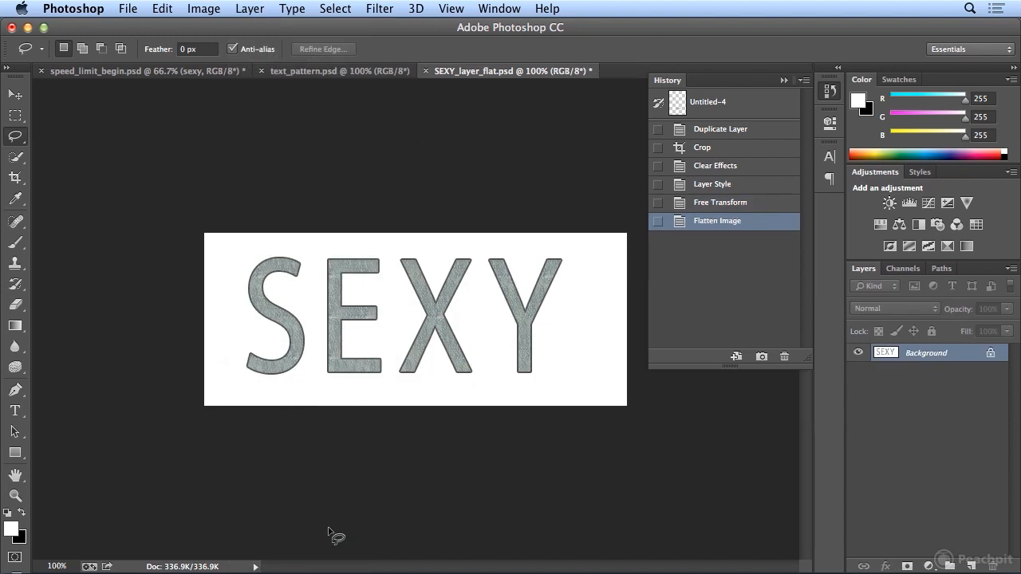
- Select a rectangular area closely around the SEXY letters and copy it
key("m")
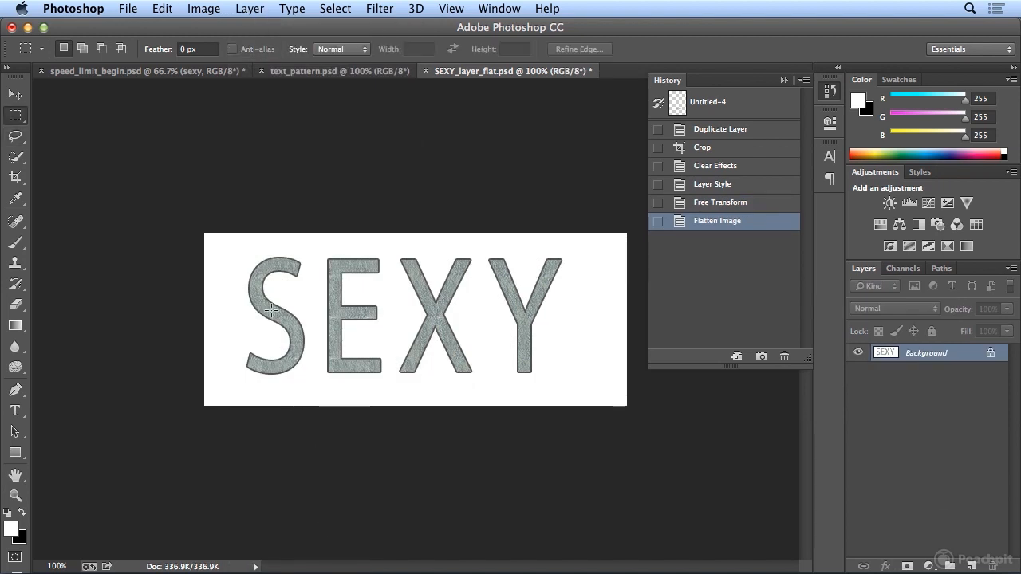
left_click_drag(229, 243, 569, 385)
key("Down")
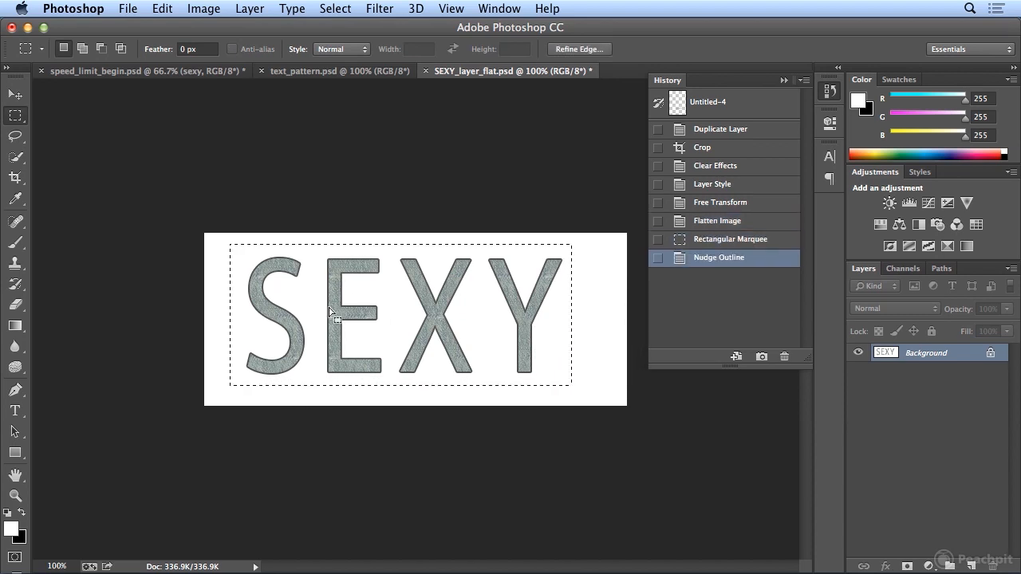
left_click(169, 10)
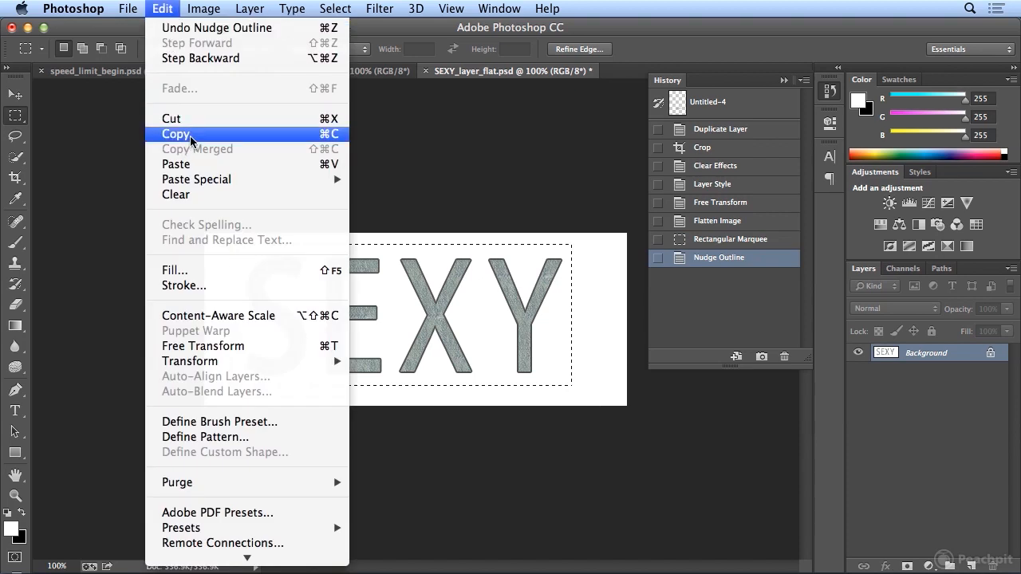
left_click(191, 136)
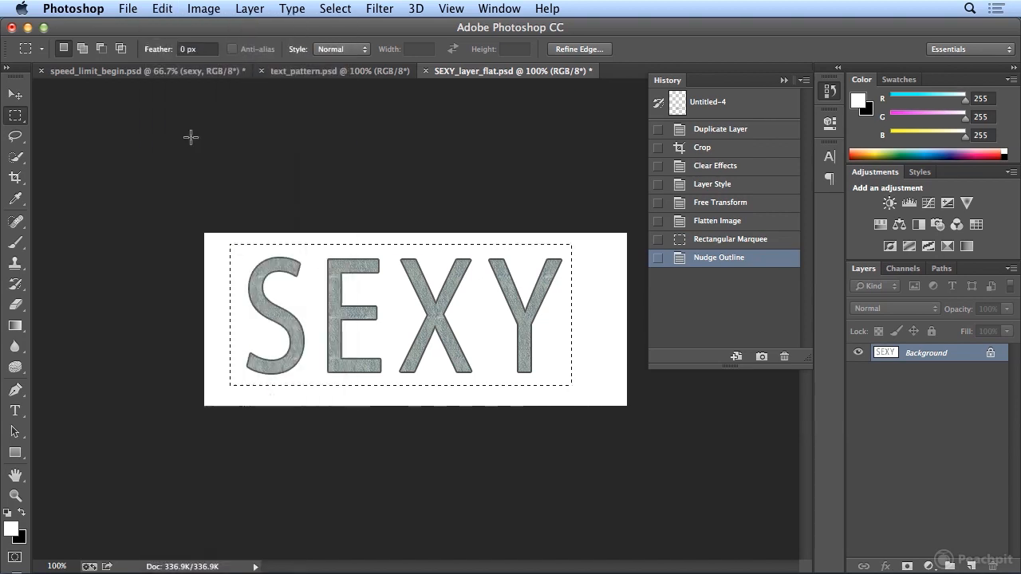
- In speed_limit_begin.psd, open Vanishing Point on the sexy layer and define a perspective plane over the sign's blank area below LIMIT, fine-tuning its corners
left_click(134, 74)
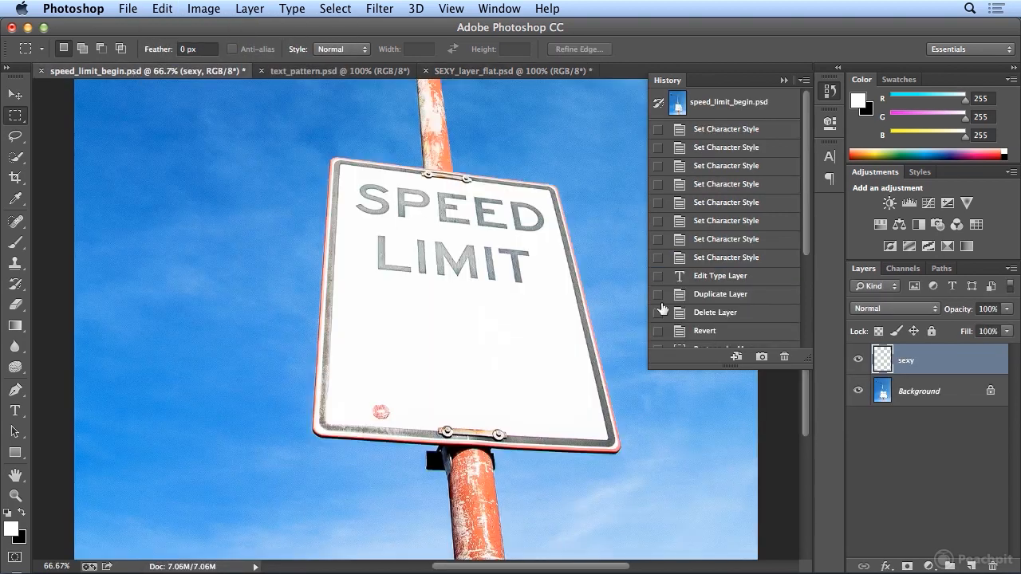
left_click(823, 92)
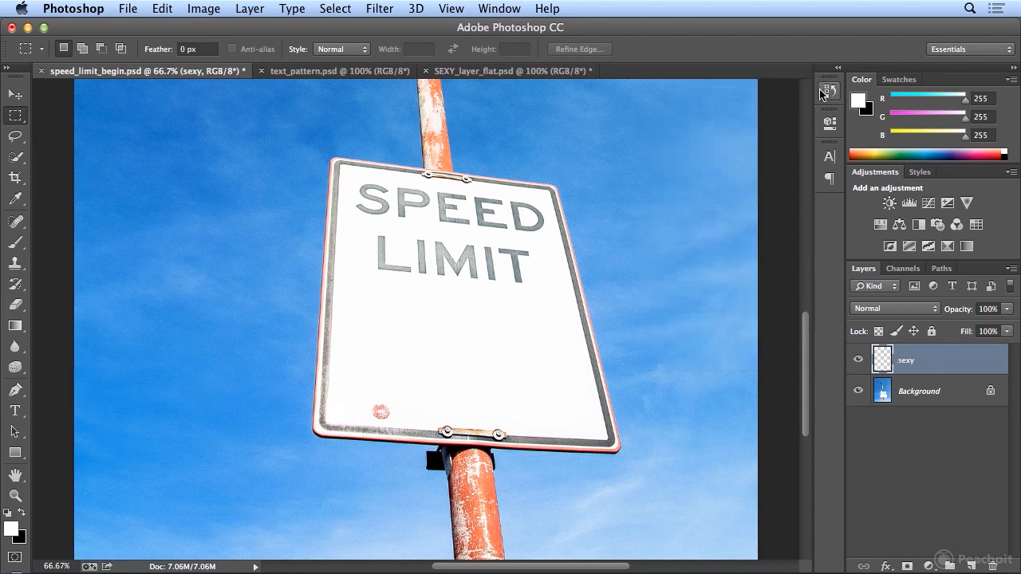
left_click(373, 7)
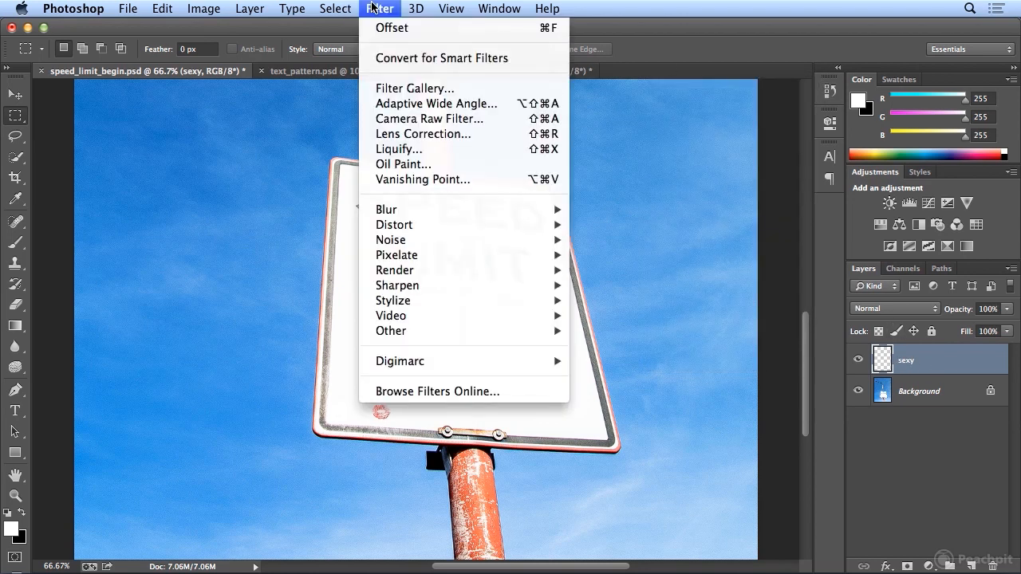
left_click(410, 177)
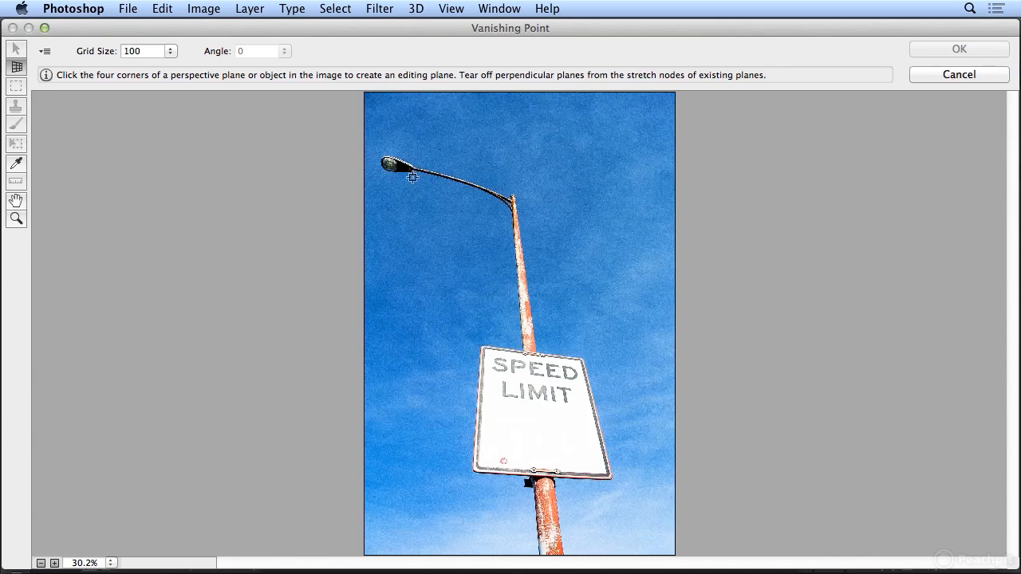
left_click(488, 398)
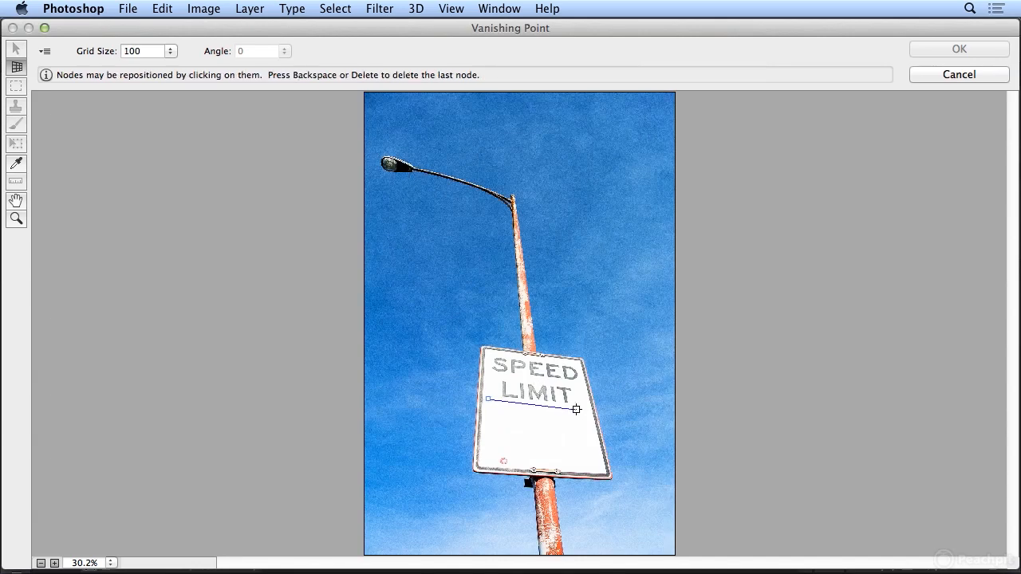
left_click(589, 406)
left_click(600, 461)
left_click(482, 453)
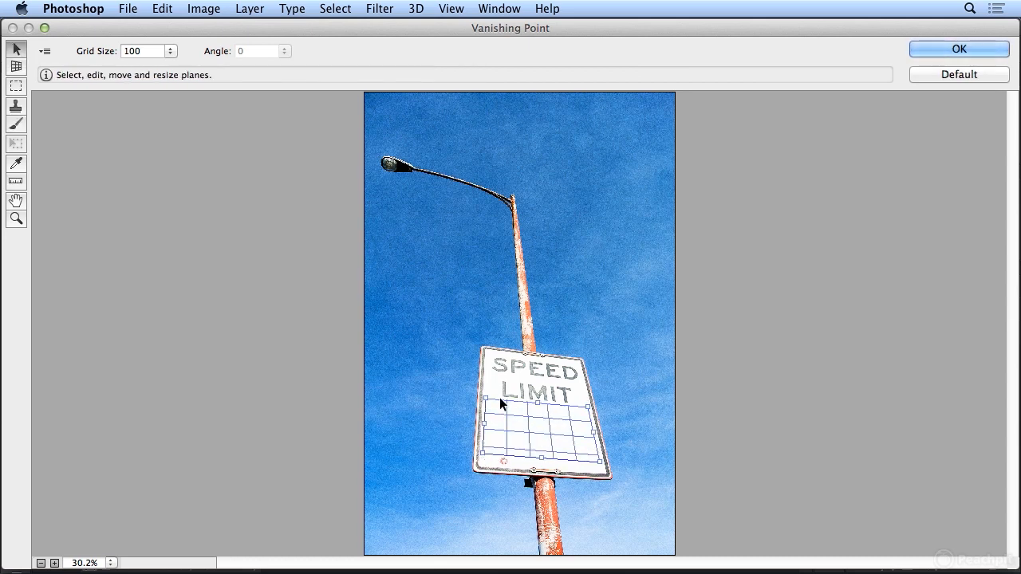
left_click_drag(588, 407, 590, 409)
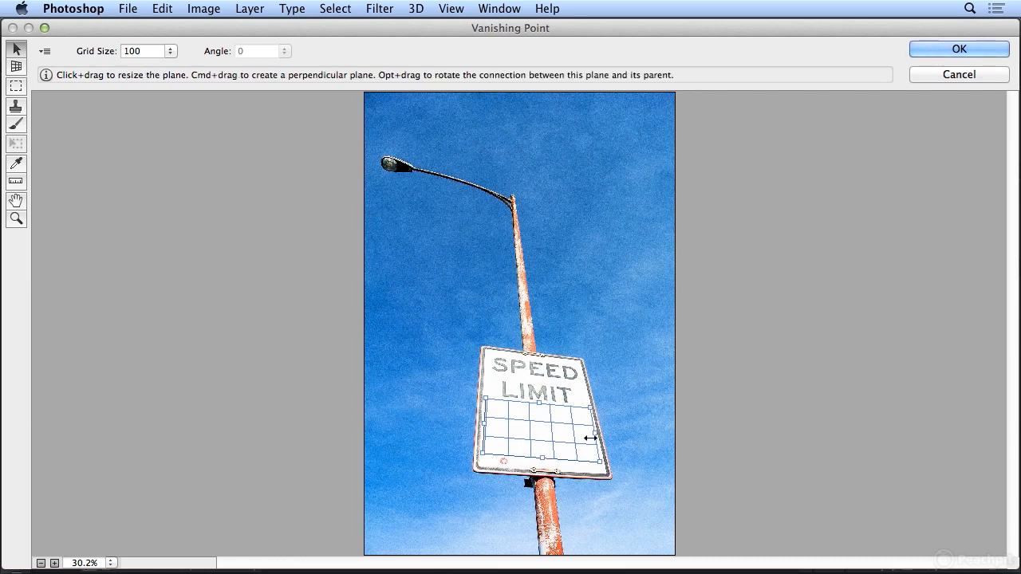
left_click_drag(600, 461, 608, 469)
- Paste the copied SEXY text into Vanishing Point and move it onto the plane below LIMIT
key("super+v")
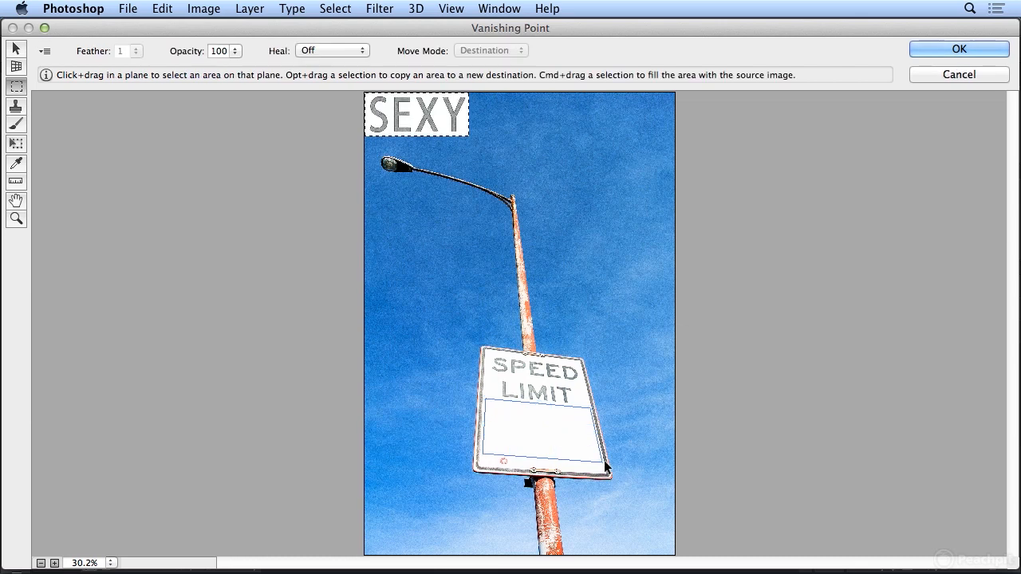
left_click_drag(432, 141, 539, 435)
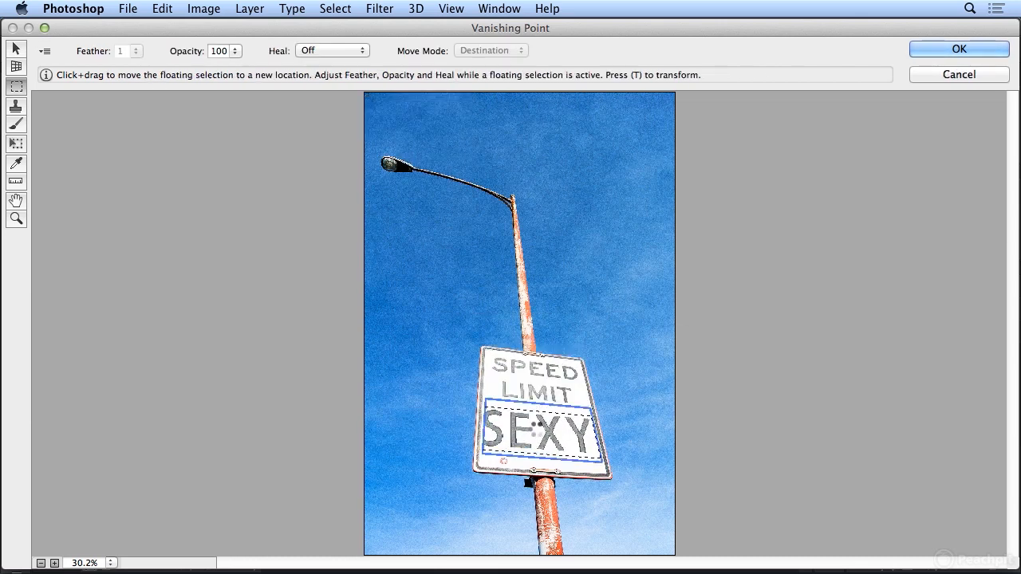
left_click(276, 298)
- Resize and nudge the pasted text with the Transform tool until SEXY fills the plane's width, and apply the Vanishing Point result
left_click(17, 148)
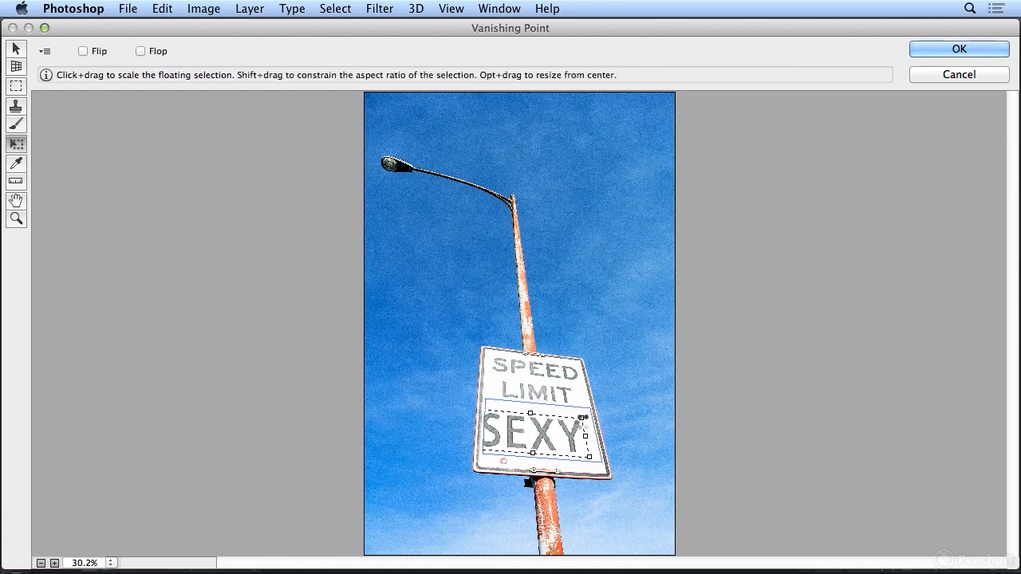
key("super+plus")
key("super+plus")
key("super+plus")
scroll(582, 421, "down", 5)
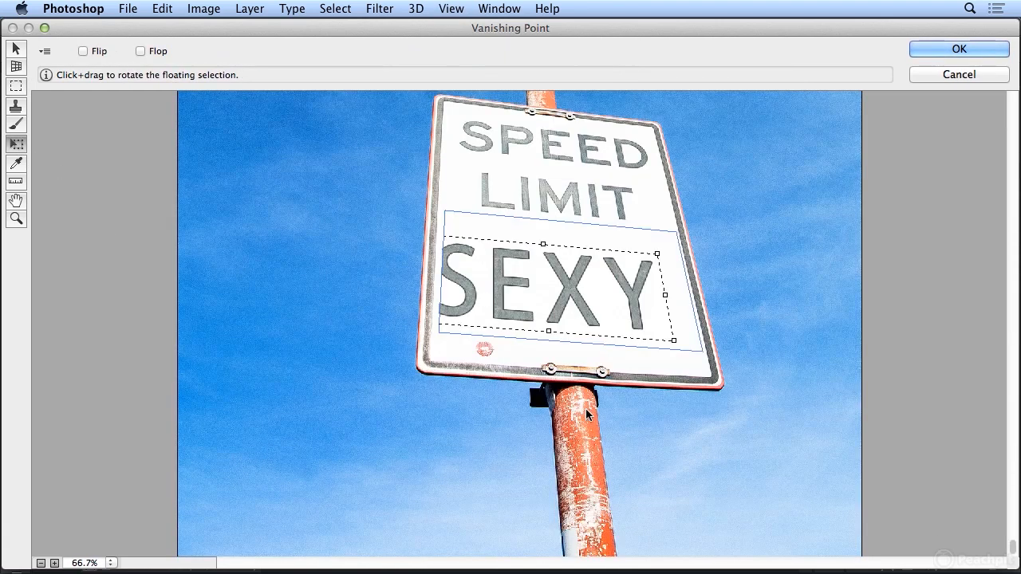
left_click_drag(516, 292, 538, 286)
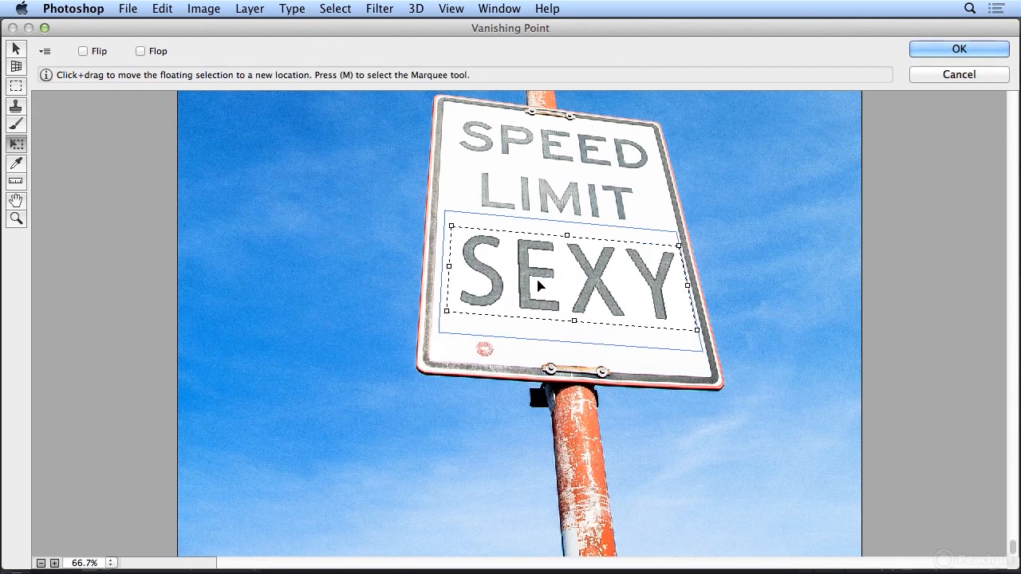
left_click_drag(572, 319, 572, 331)
left_click_drag(452, 226, 434, 218)
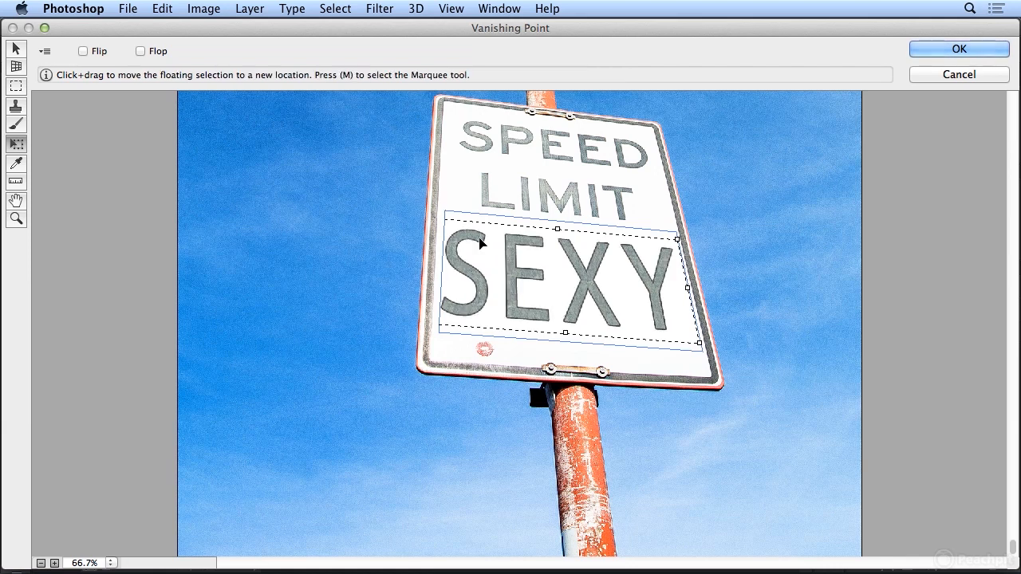
key("Down")
key("Right")
key("Right")
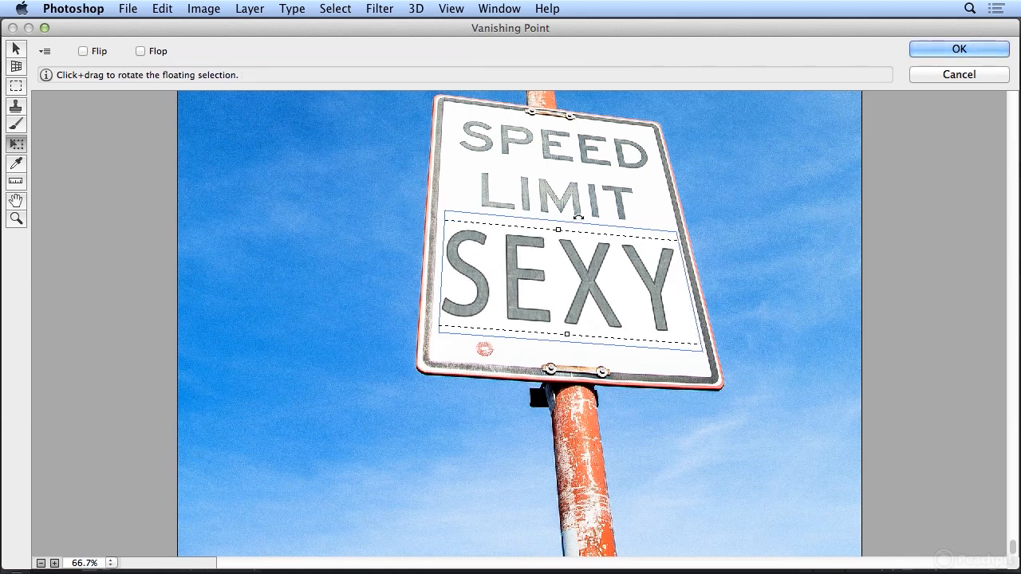
left_click(954, 54)
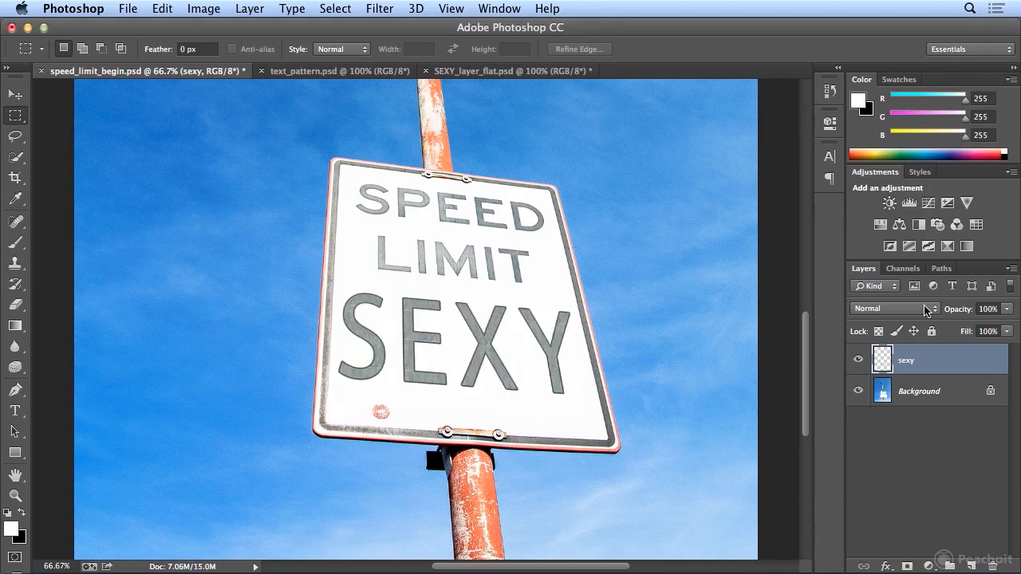
- Lower the sexy layer's opacity to 67%
left_click(1007, 309)
left_click_drag(1009, 327, 986, 327)
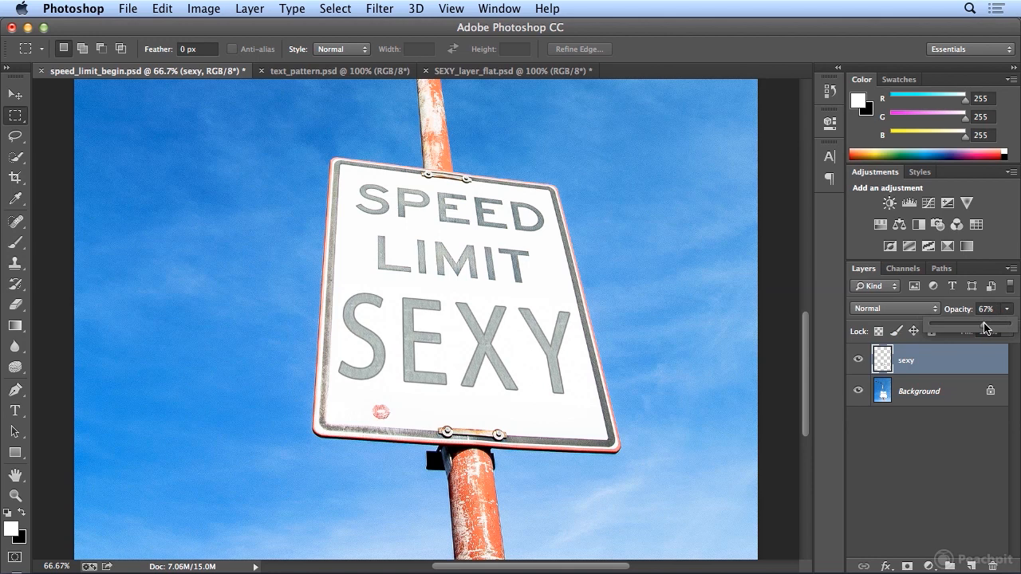